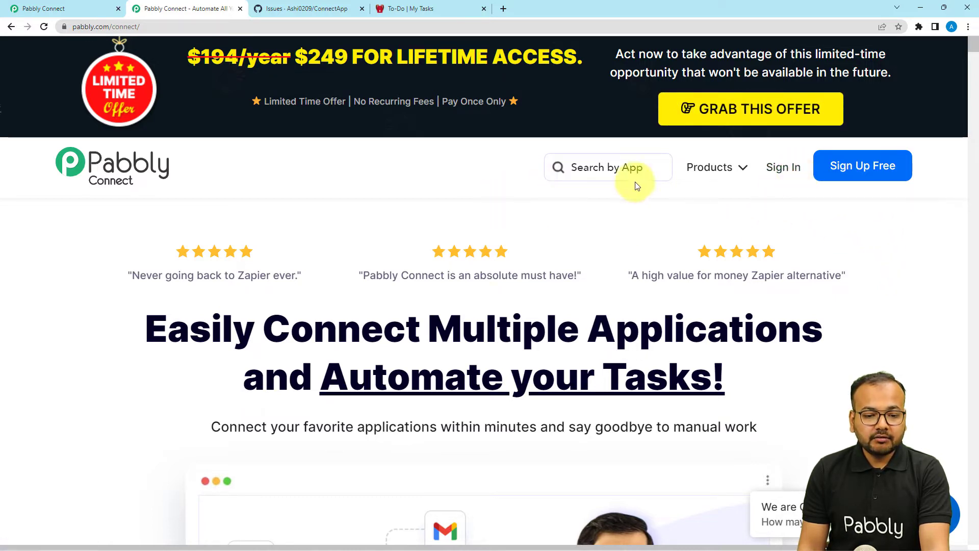
# Create a new workflow named Notion to Github from the Pabbly Connect dashboard
pyautogui.click(704, 167)
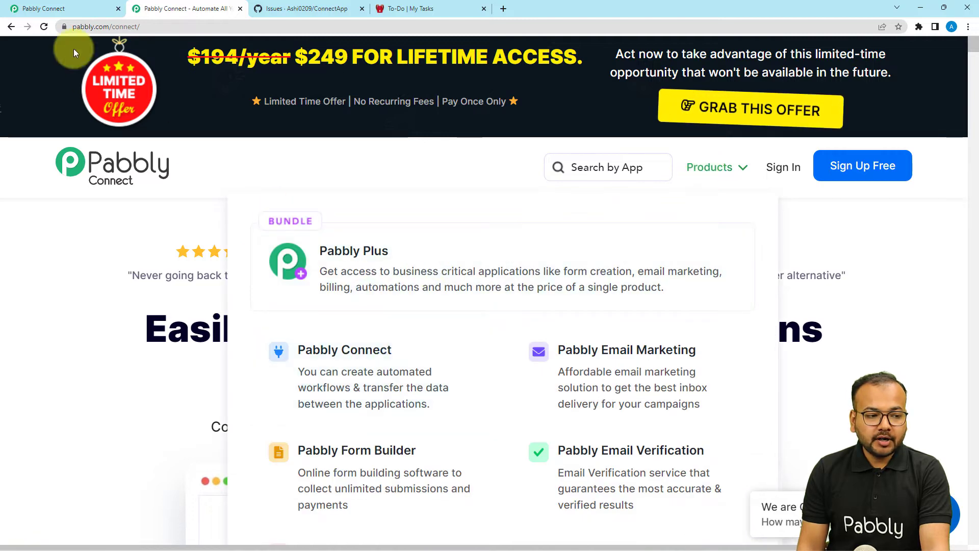
pyautogui.click(78, 11)
pyautogui.moveTo(775, 231)
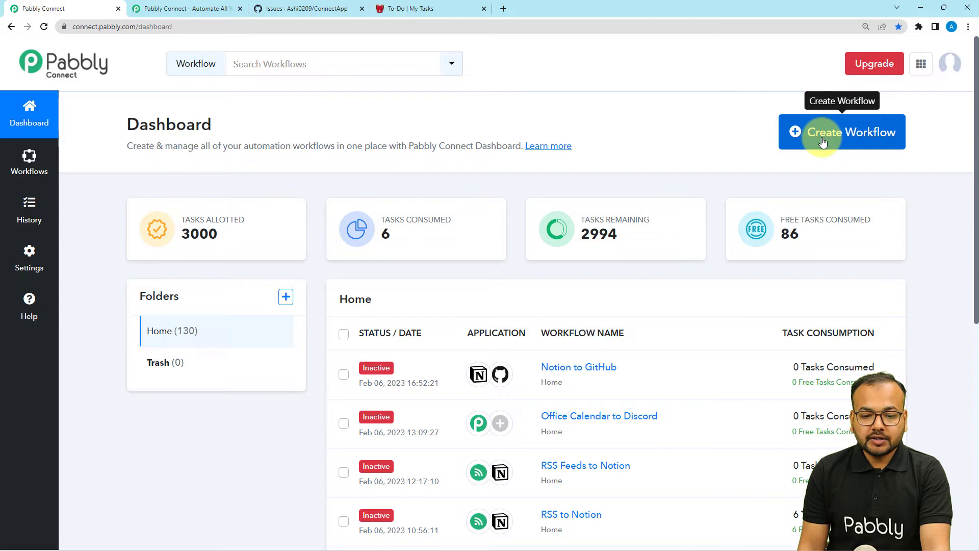
pyautogui.click(823, 133)
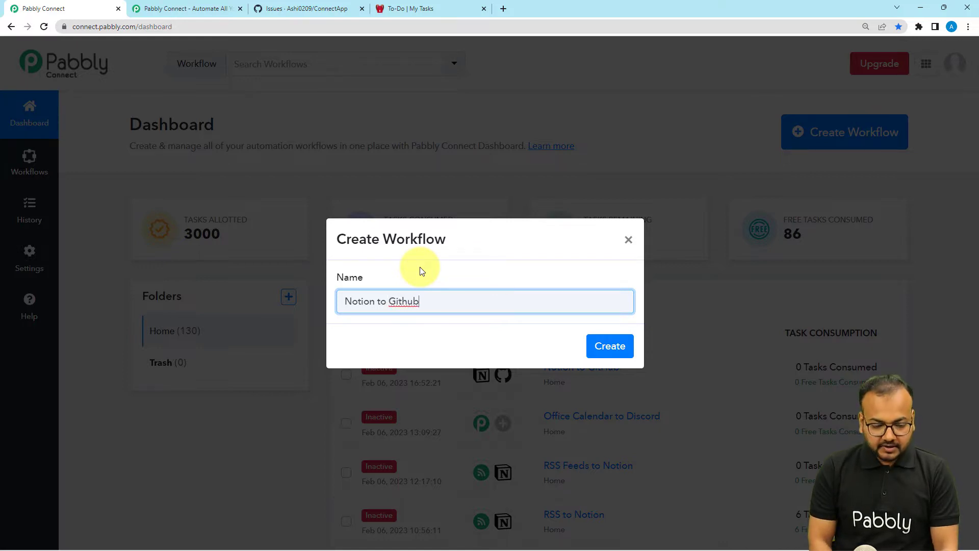
pyautogui.press('Return')
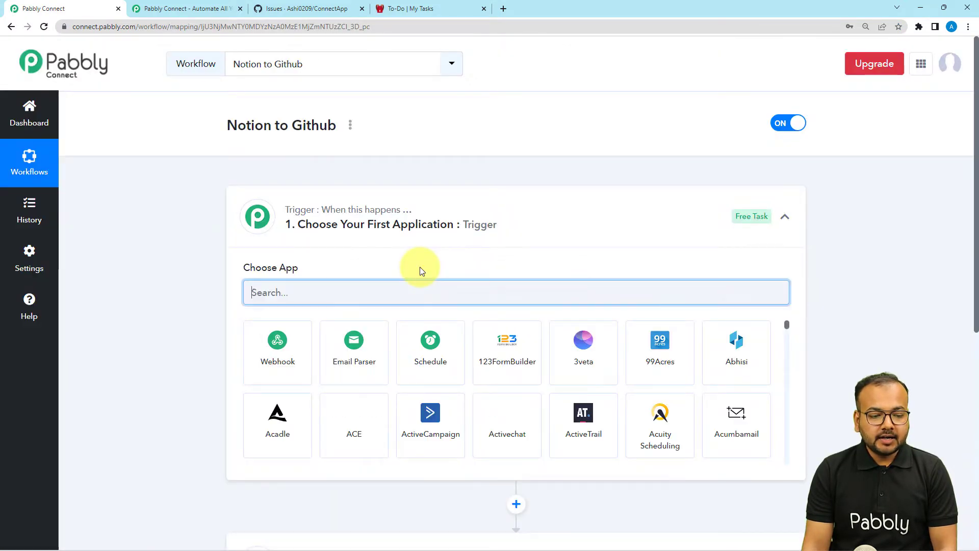
pyautogui.click(387, 228)
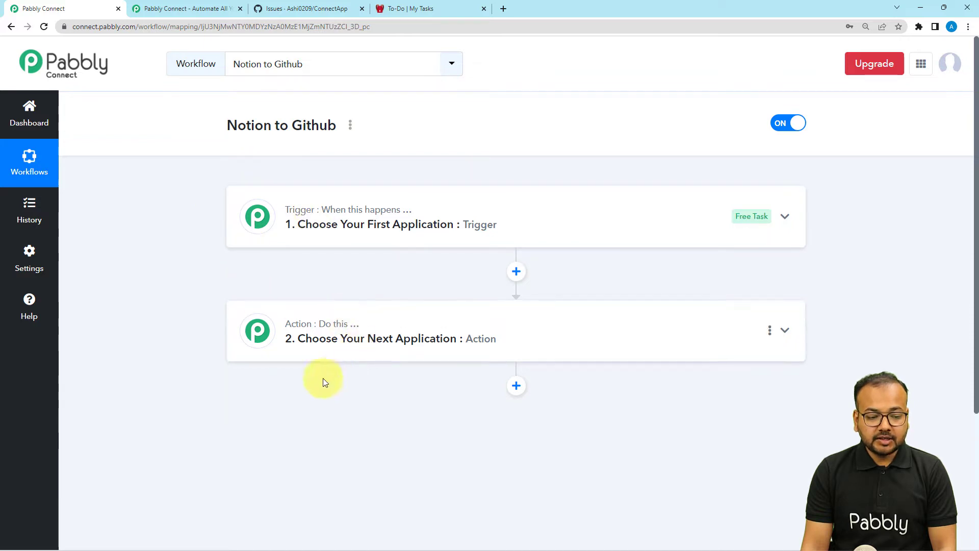
pyautogui.click(283, 240)
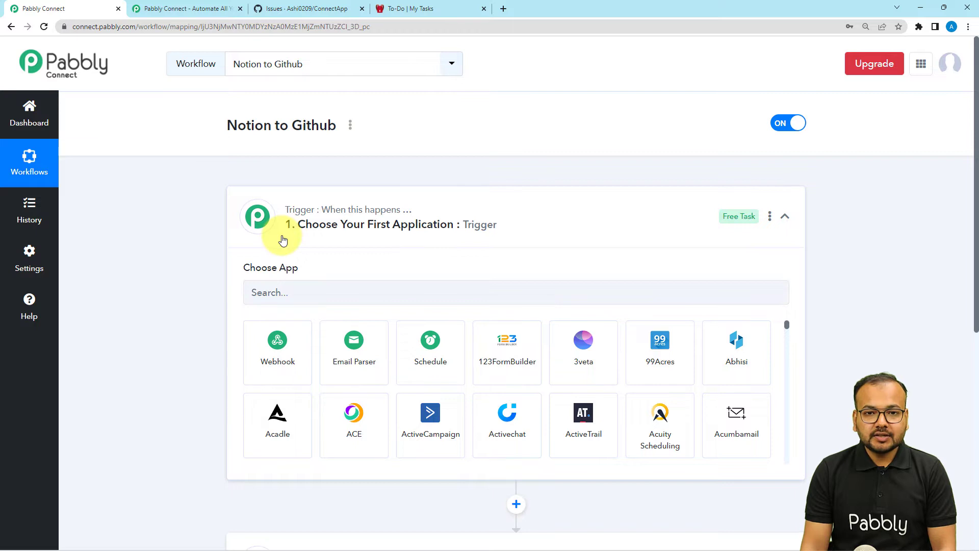
pyautogui.click(284, 240)
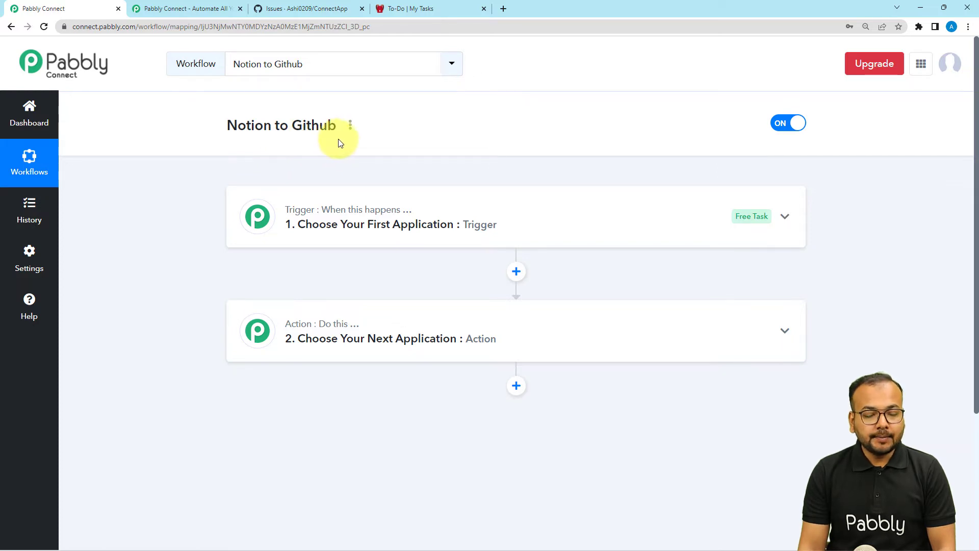
pyautogui.click(332, 233)
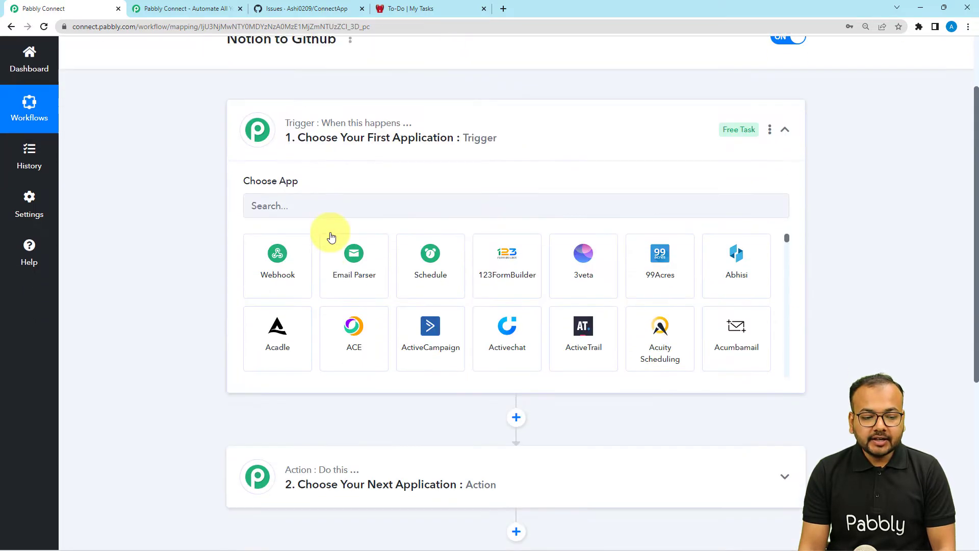
# Set Notion as the trigger application with New Database Item as its trigger event
pyautogui.click(321, 192)
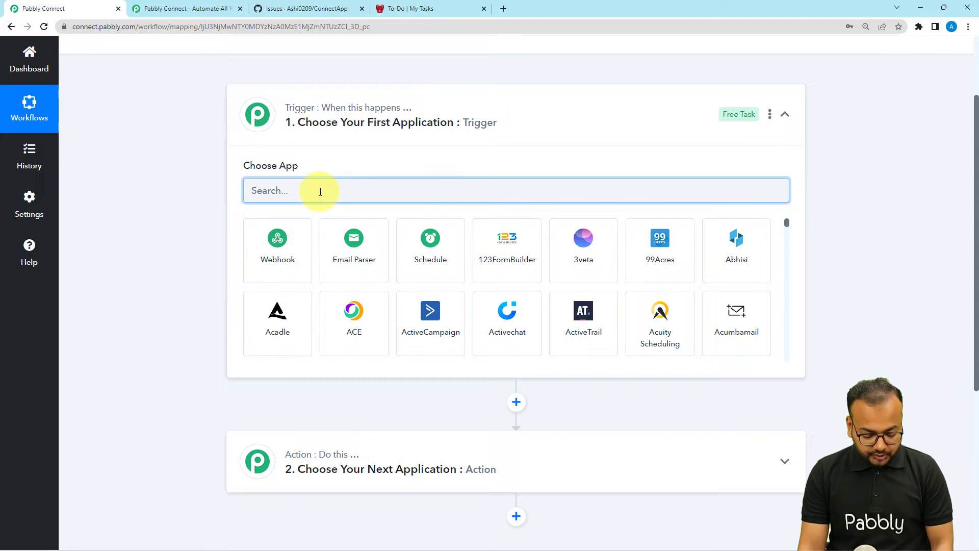
pyautogui.write('notio')
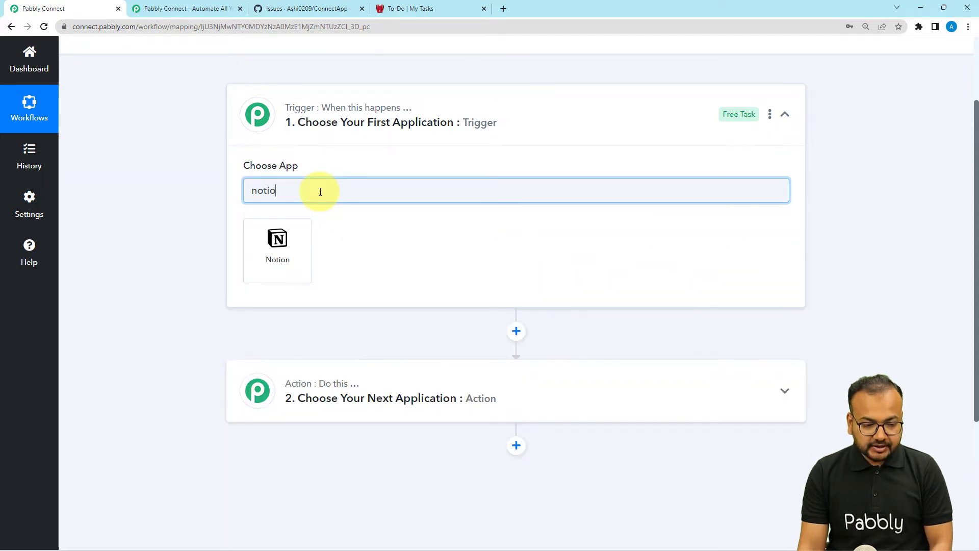
pyautogui.click(298, 243)
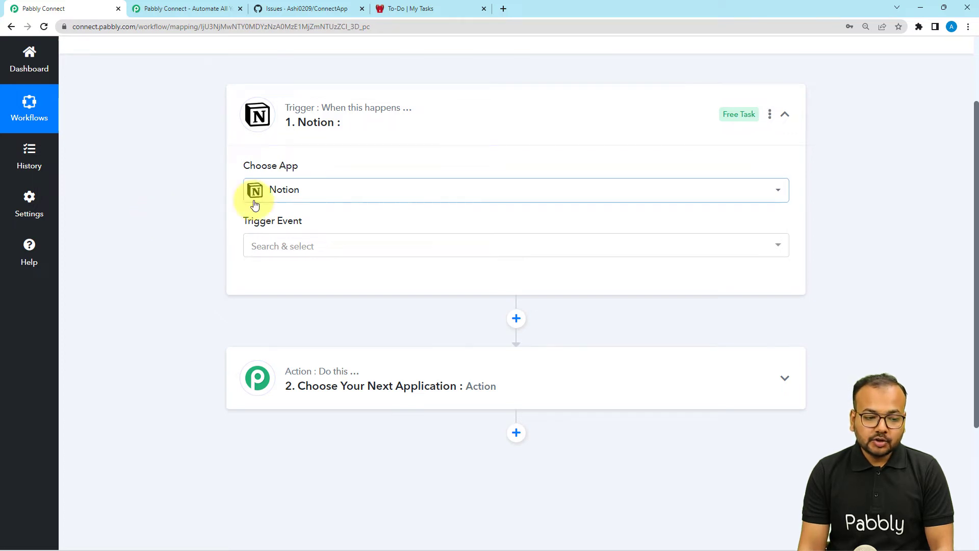
pyautogui.scroll(-1, 245, 201)
pyautogui.click(284, 193)
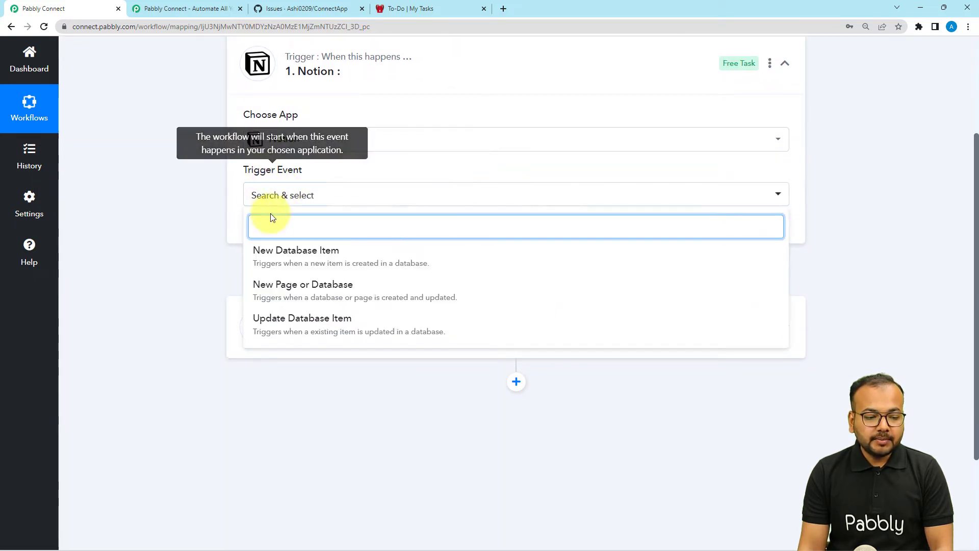
pyautogui.click(302, 266)
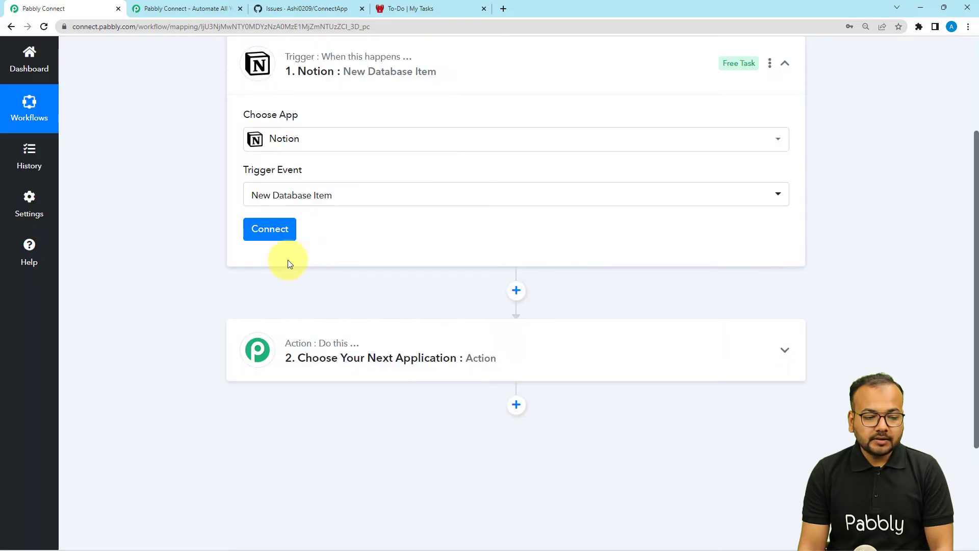
# Start connecting the trigger to Notion through a new connection instead of an existing one
pyautogui.click(258, 227)
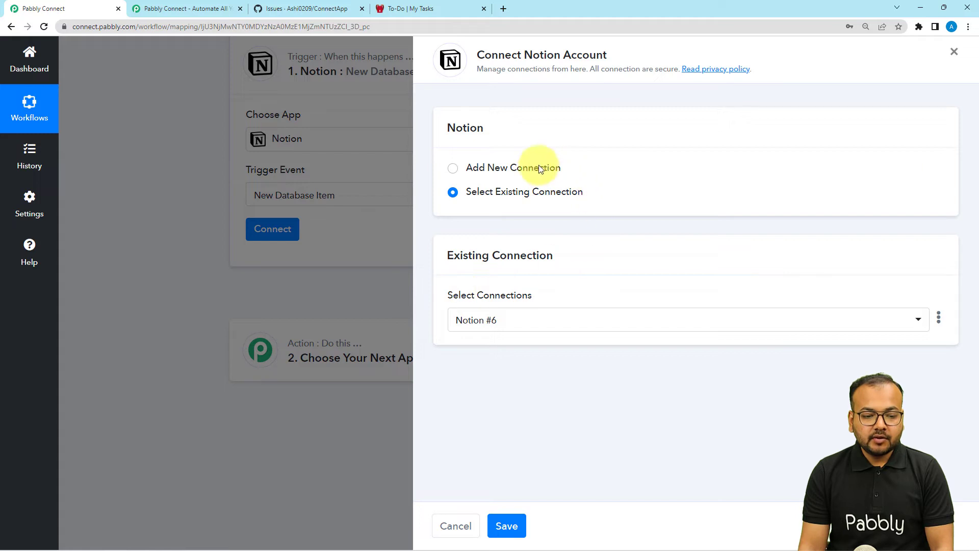
pyautogui.click(452, 168)
pyautogui.click(503, 302)
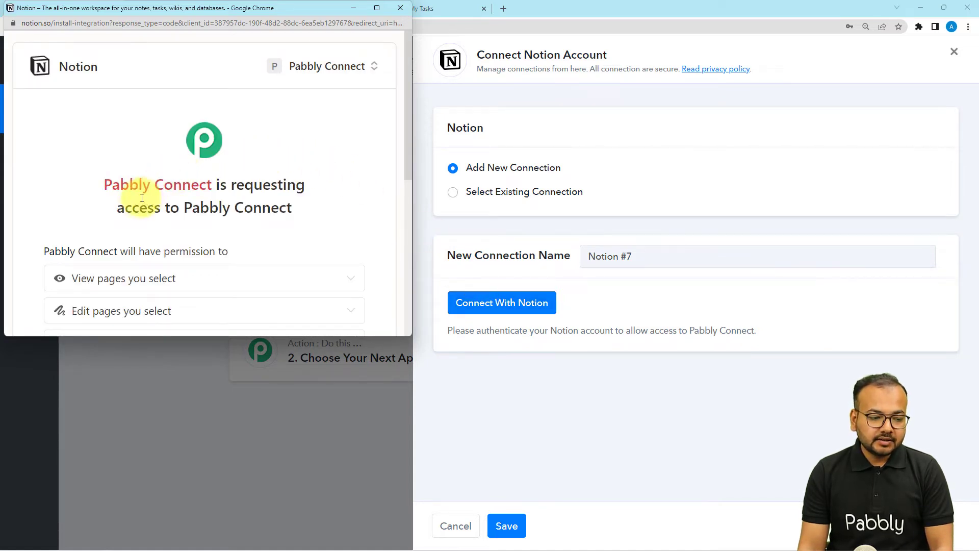
# Authorize Pabbly Connect in Notion, allowing access to the preselected Instagram Activity and General pages
pyautogui.scroll(-2, 131, 206)
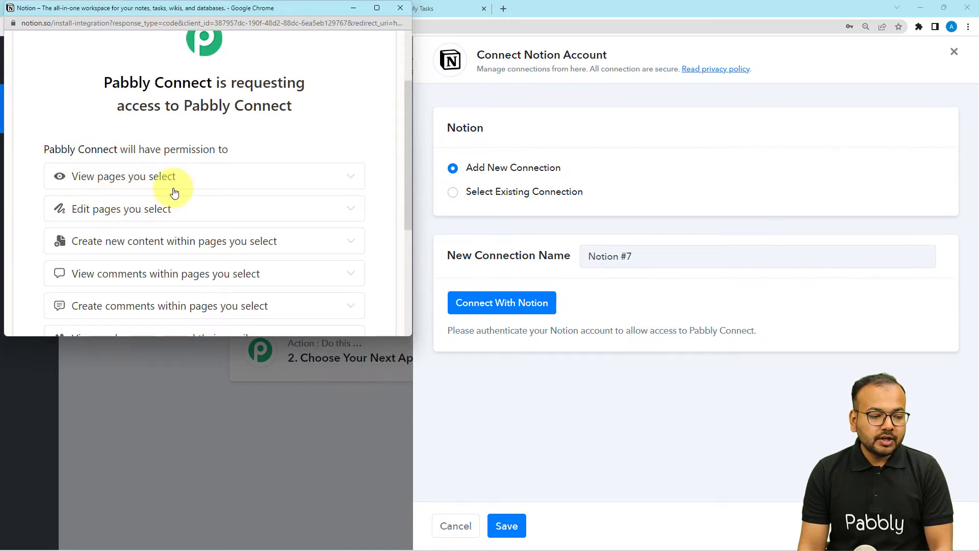
pyautogui.scroll(-2, 174, 191)
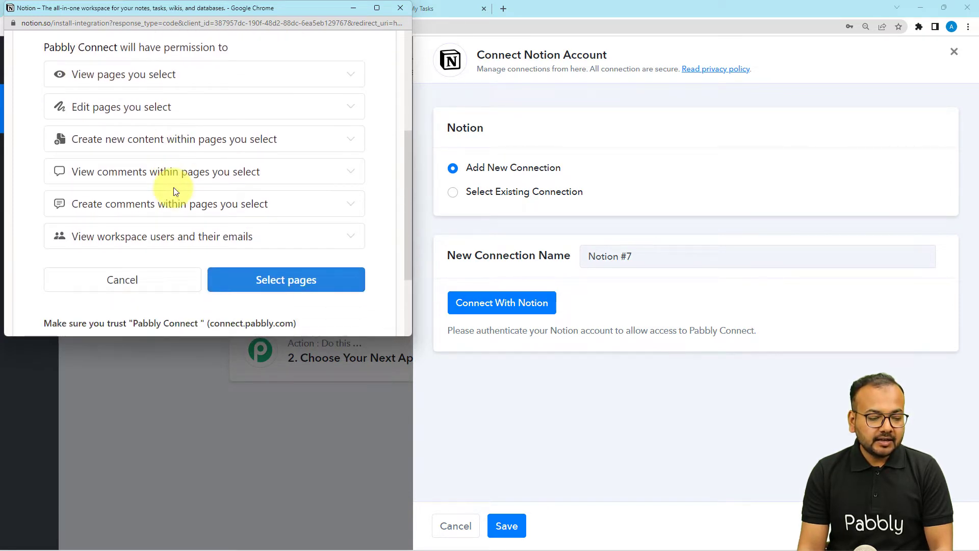
pyautogui.click(271, 281)
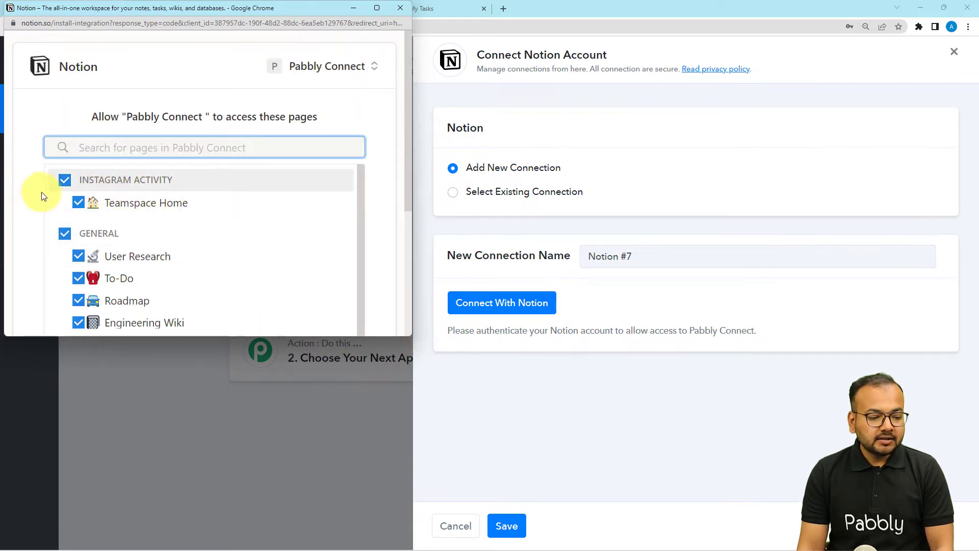
pyautogui.scroll(-3, 41, 191)
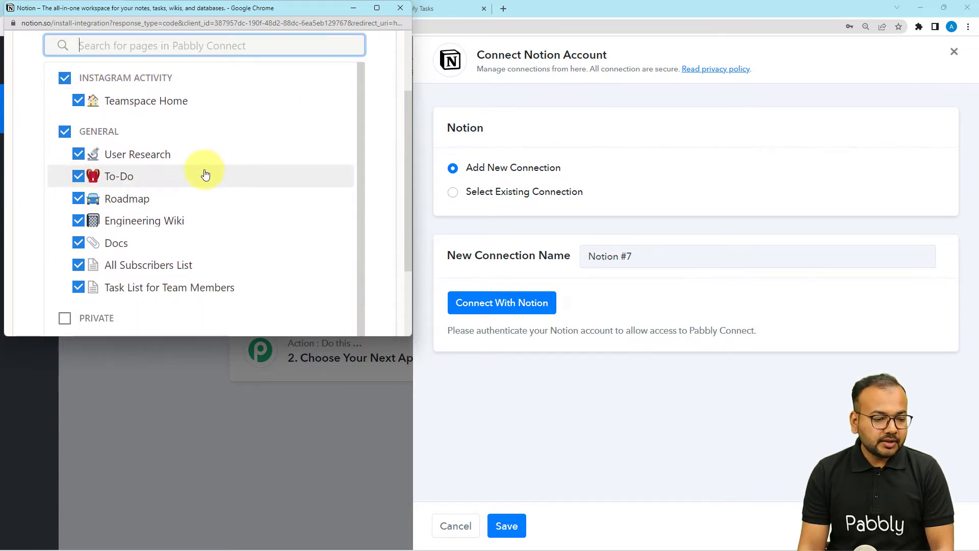
pyautogui.scroll(-3, 213, 234)
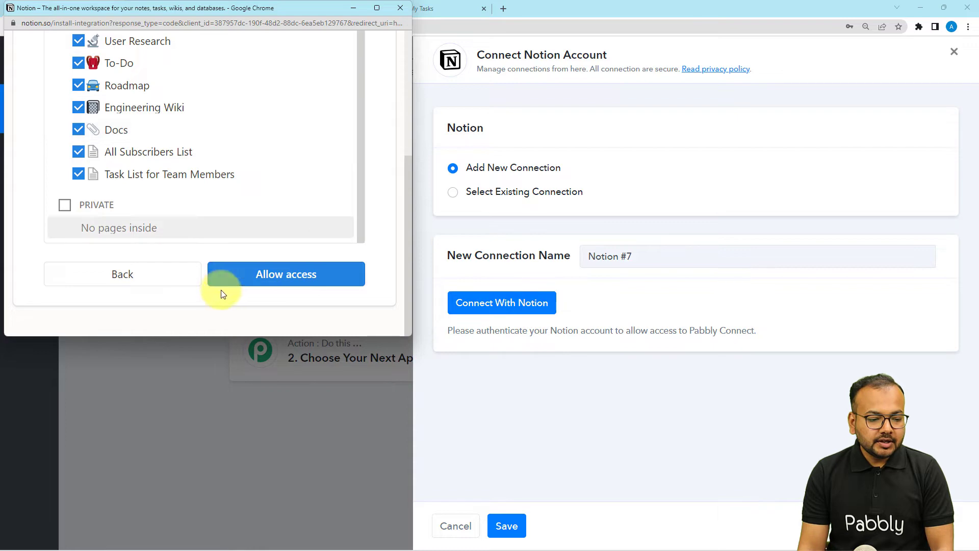
pyautogui.click(262, 274)
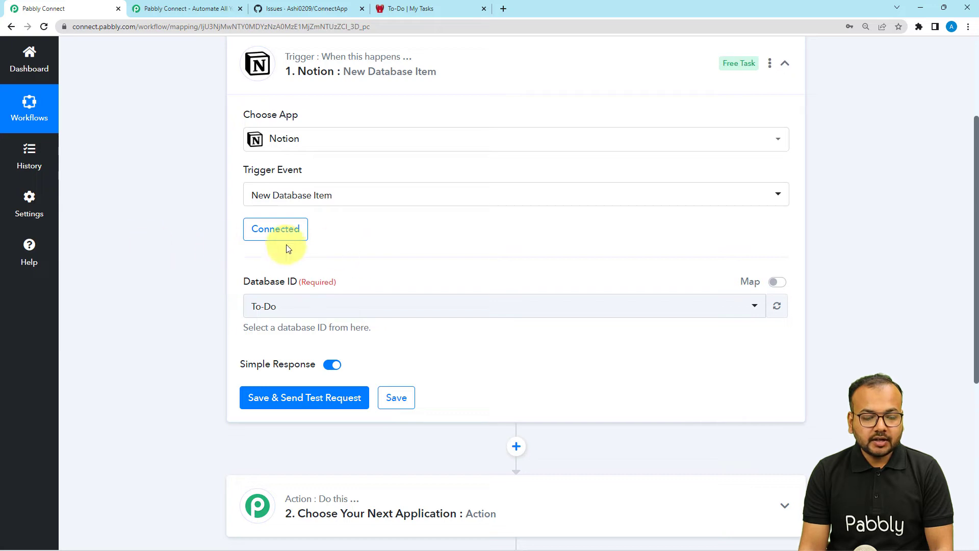
# Examine the New Bug item's status, priority, due date and description in Notion's To-Do database, and return to the workflow
pyautogui.click(423, 12)
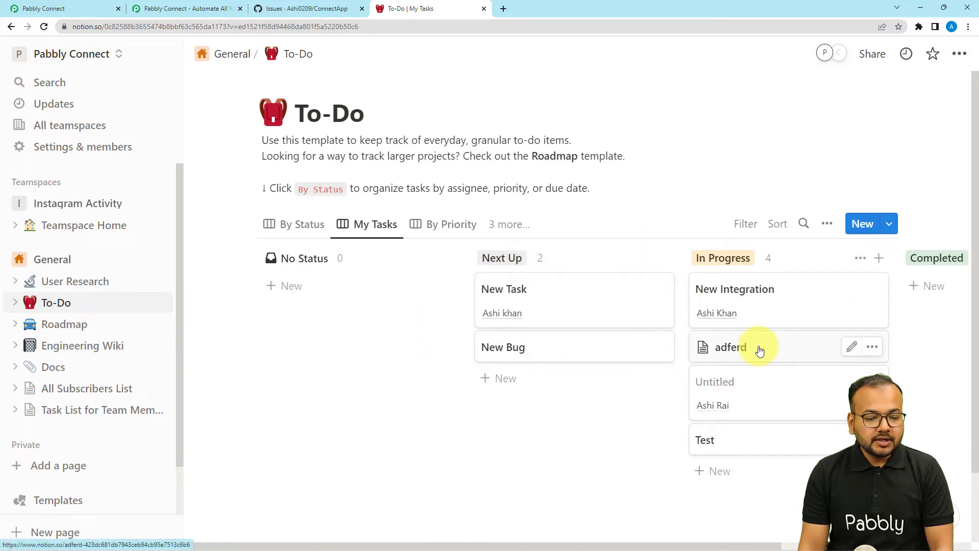
pyautogui.click(526, 356)
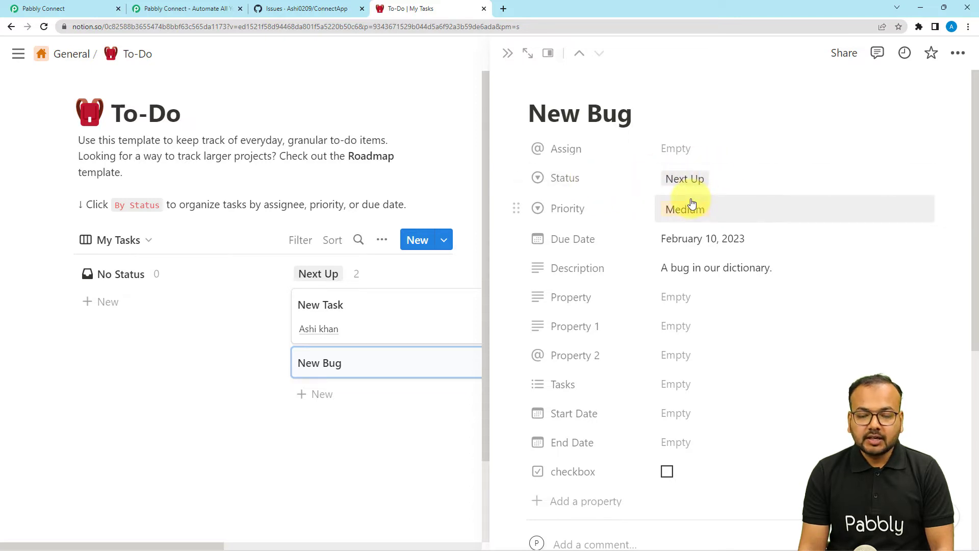
pyautogui.click(508, 53)
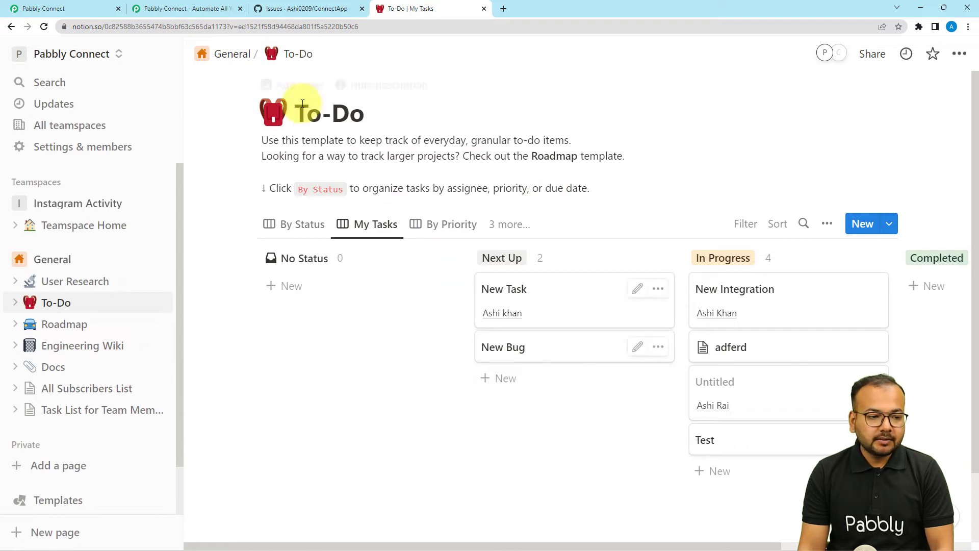
pyautogui.click(61, 10)
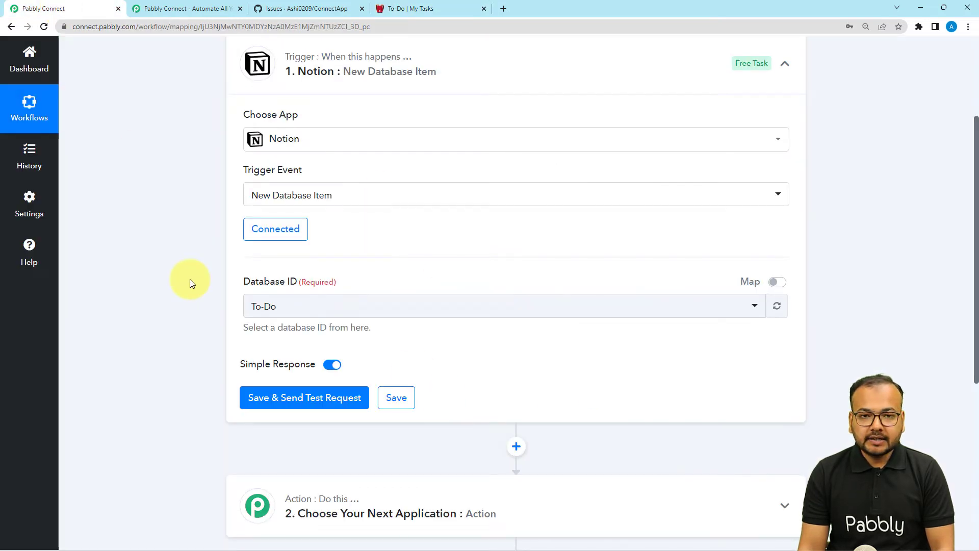
pyautogui.scroll(-2, 190, 279)
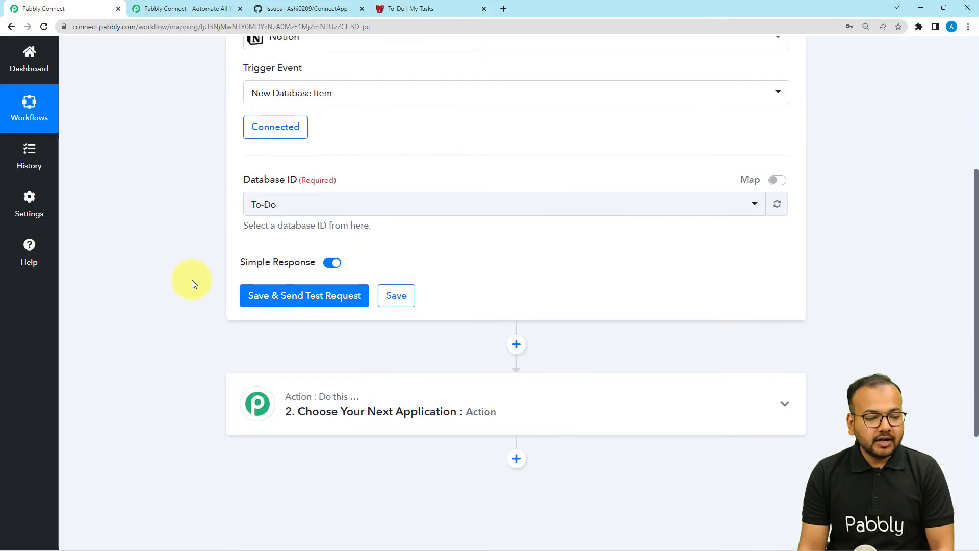
pyautogui.click(405, 10)
pyautogui.click(102, 9)
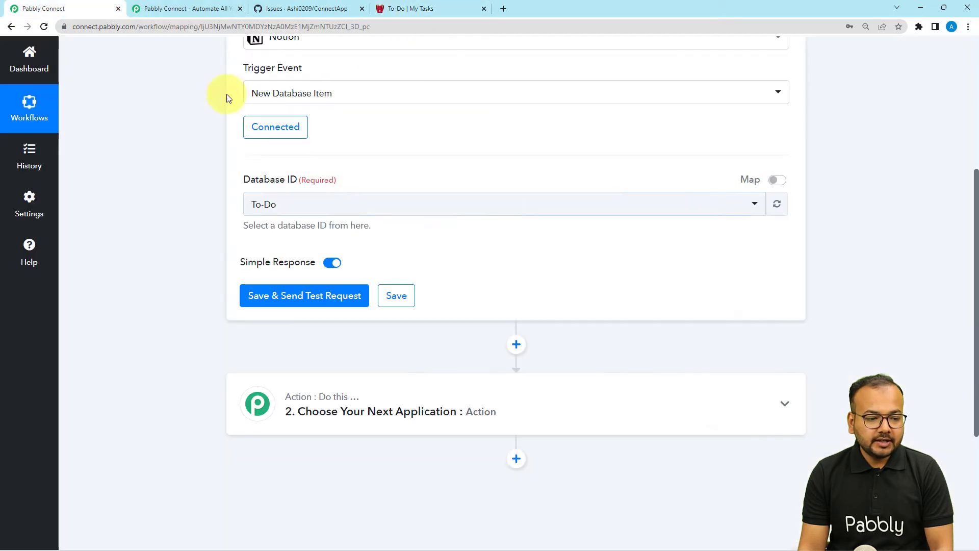
# Choose To-Do as the trigger's Database ID, and save the trigger with a test request
pyautogui.click(345, 206)
pyautogui.click(260, 260)
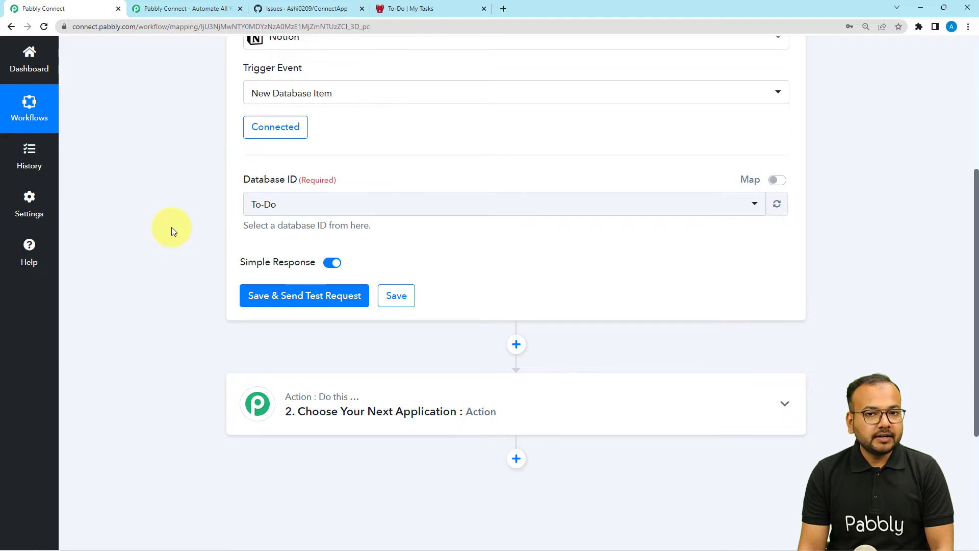
pyautogui.scroll(-1, 171, 227)
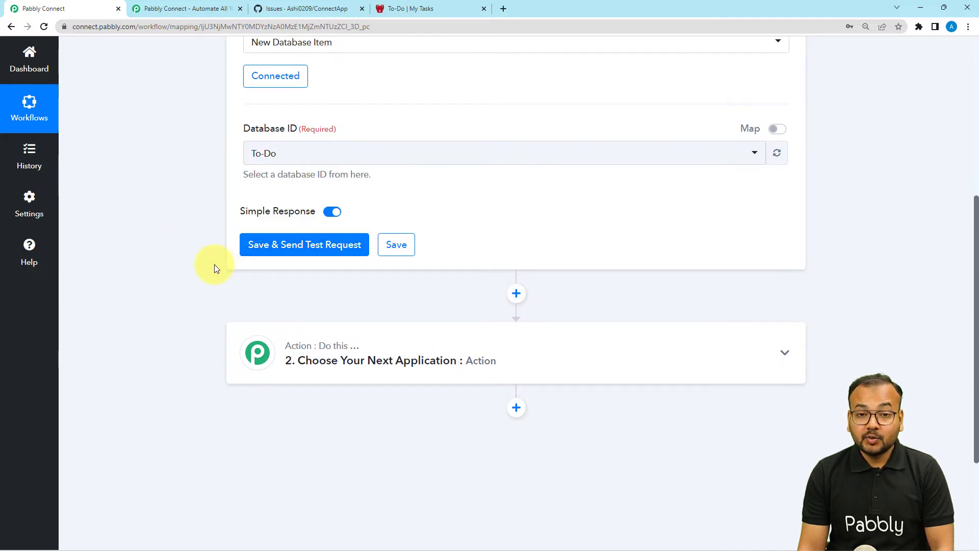
pyautogui.click(256, 245)
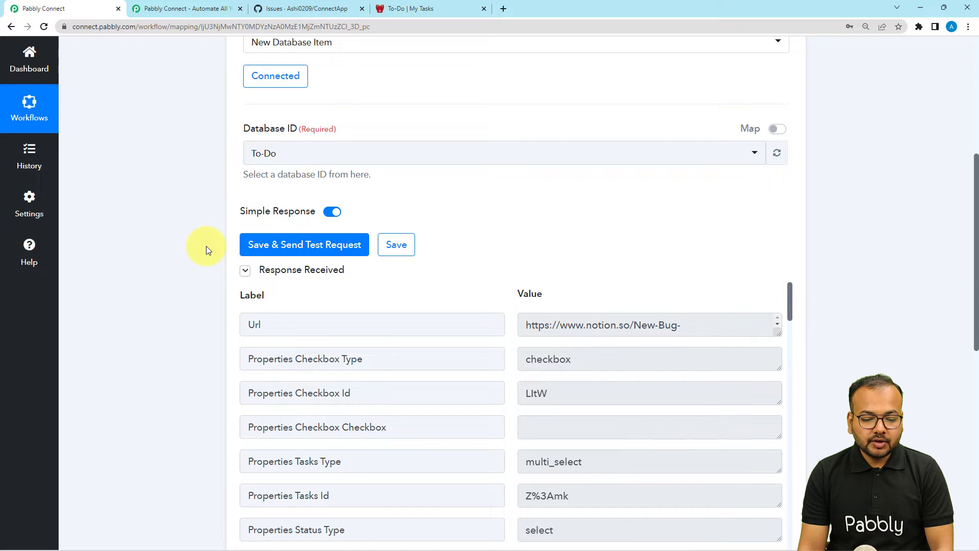
# Examine the Notion trigger's test response for the item's status, priority, name, due date and description values
pyautogui.scroll(-2, 206, 246)
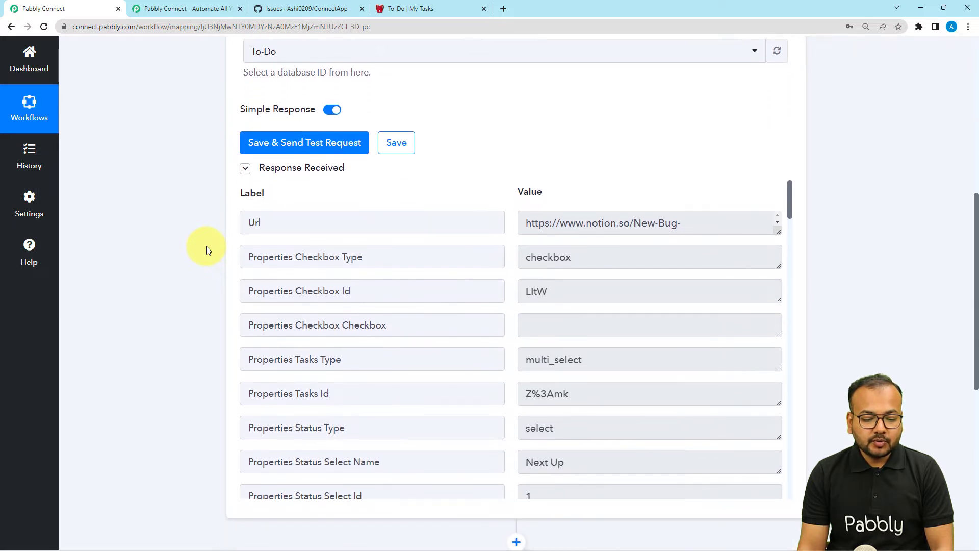
pyautogui.scroll(-1, 247, 284)
pyautogui.scroll(-2, 255, 291)
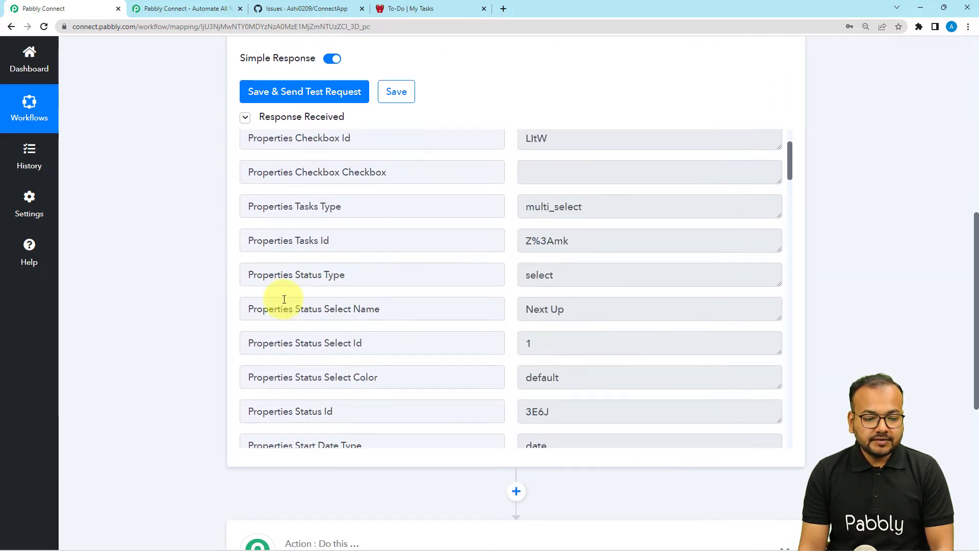
pyautogui.scroll(-1, 289, 300)
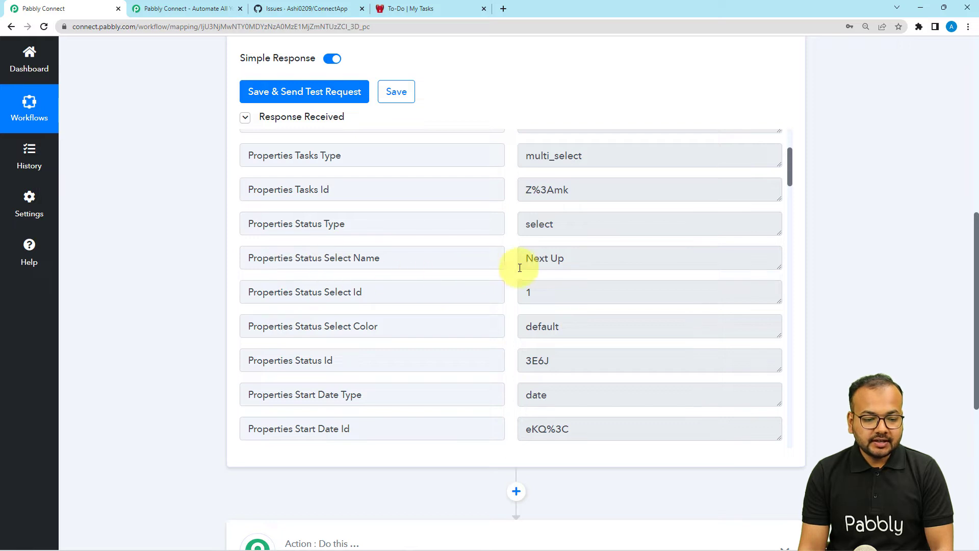
pyautogui.scroll(-7, 359, 314)
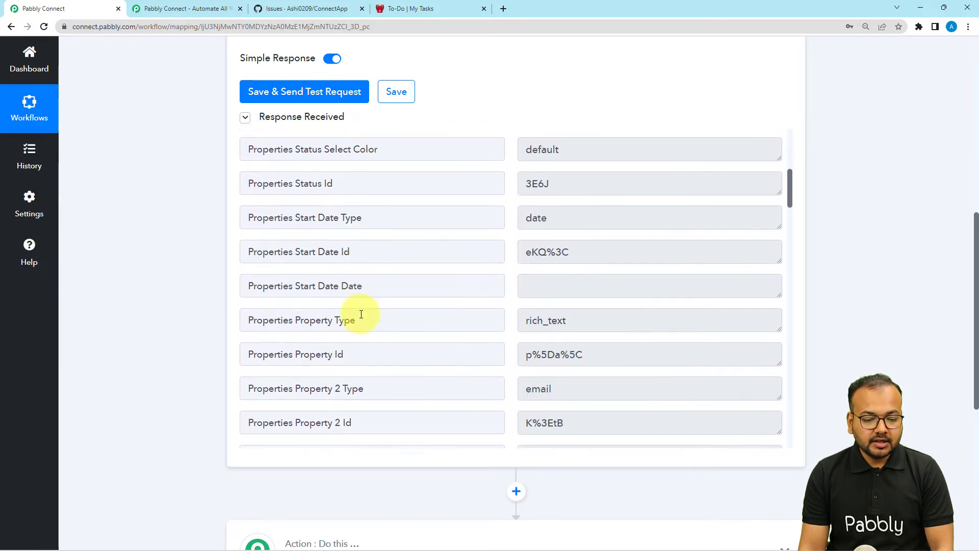
pyautogui.scroll(-3, 361, 313)
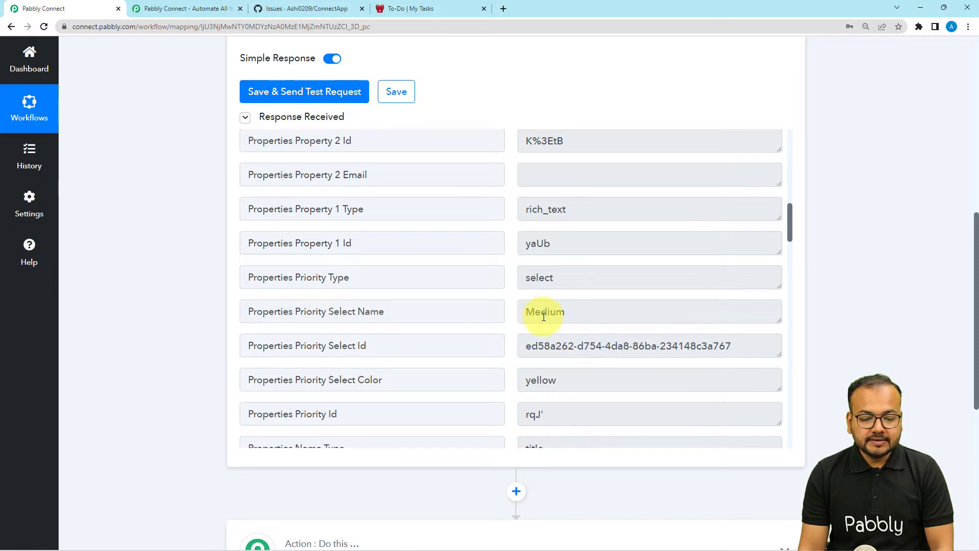
pyautogui.scroll(-2, 396, 351)
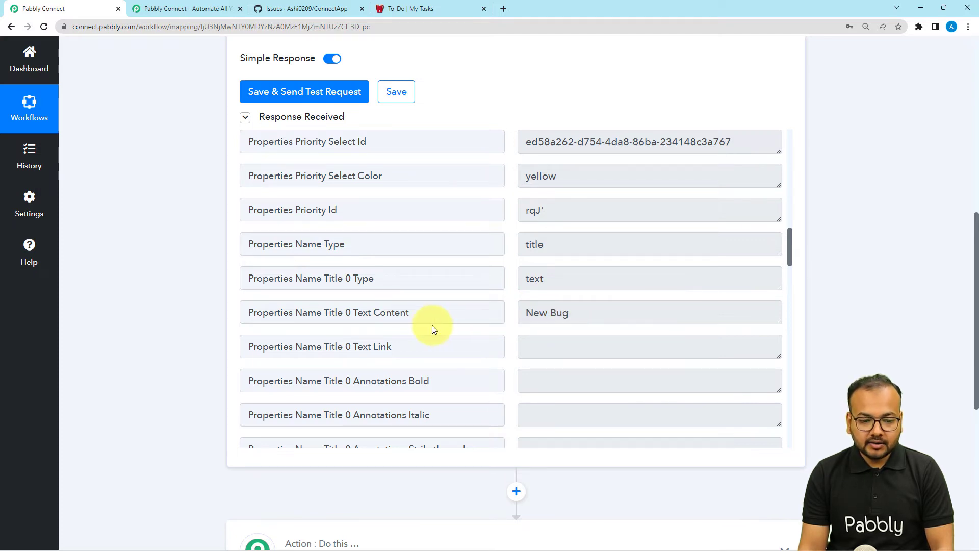
pyautogui.scroll(-4, 432, 325)
pyautogui.scroll(-2, 433, 326)
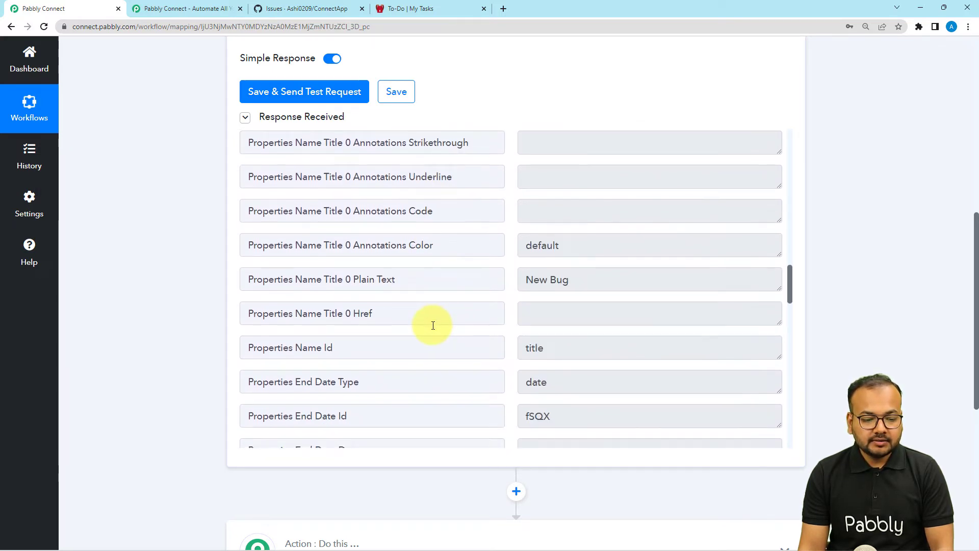
pyautogui.scroll(-1, 418, 290)
pyautogui.scroll(-6, 404, 313)
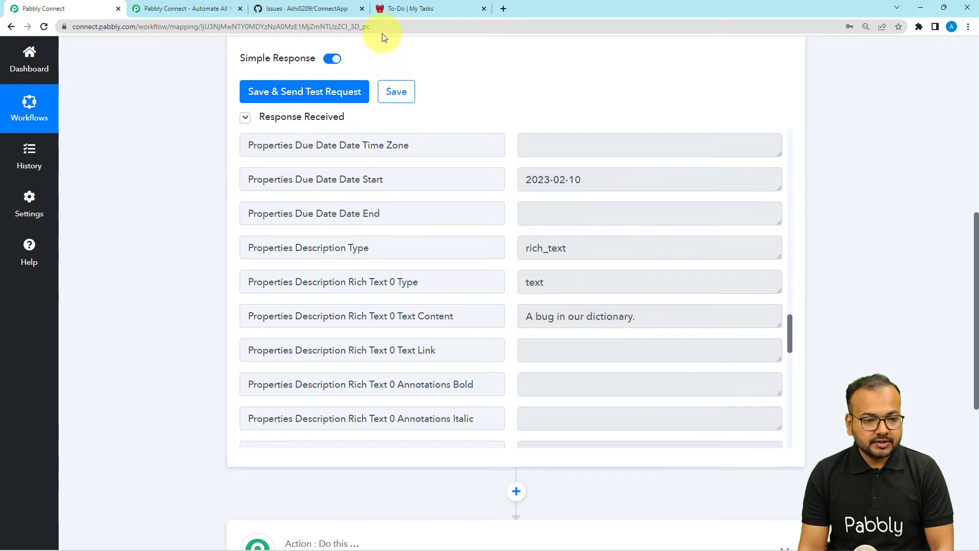
# Compare the response with the New Bug item in Notion's To-Do database, and review the remaining response fields in the workflow
pyautogui.click(403, 8)
pyautogui.click(525, 345)
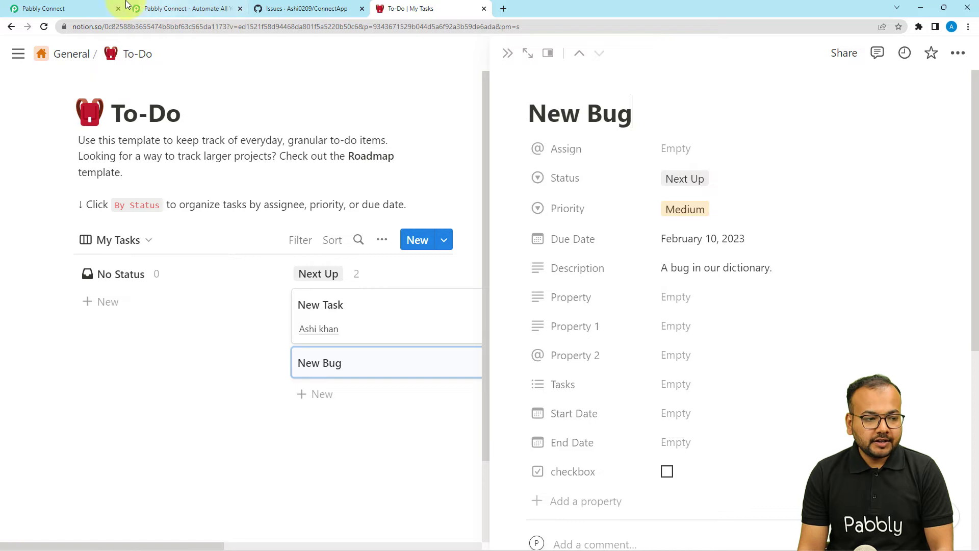
pyautogui.click(109, 6)
pyautogui.scroll(-1, 428, 322)
pyautogui.scroll(-8, 427, 321)
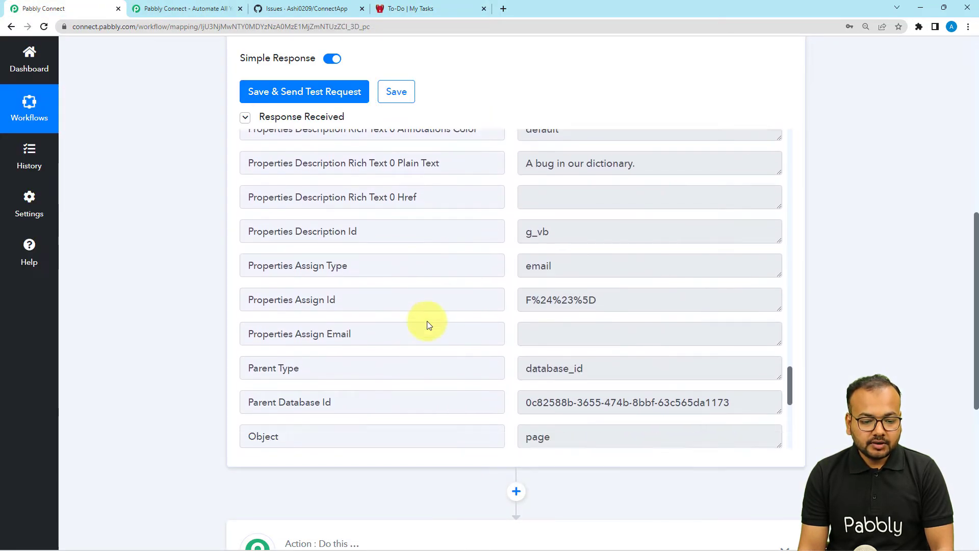
pyautogui.scroll(-2, 428, 324)
pyautogui.scroll(-5, 427, 320)
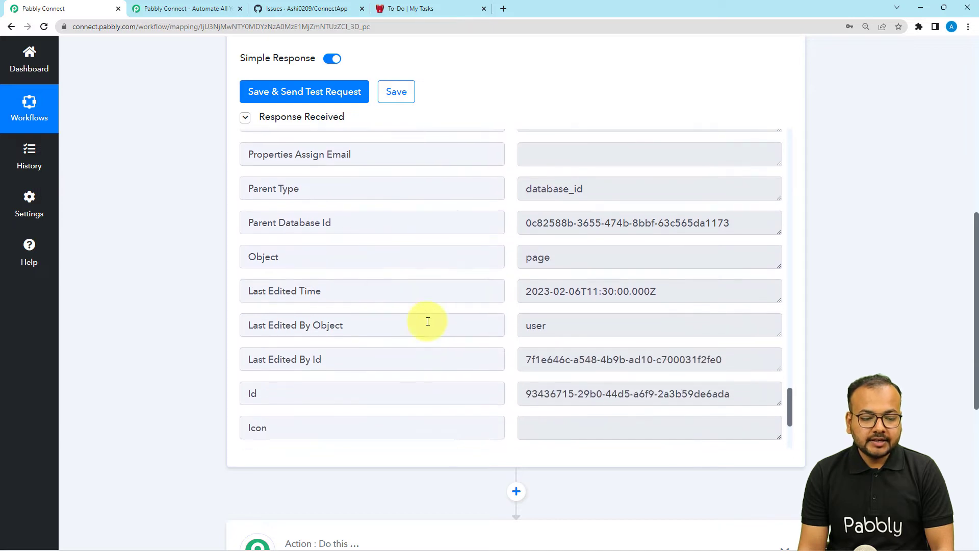
pyautogui.scroll(-2, 428, 322)
pyautogui.scroll(5, 428, 321)
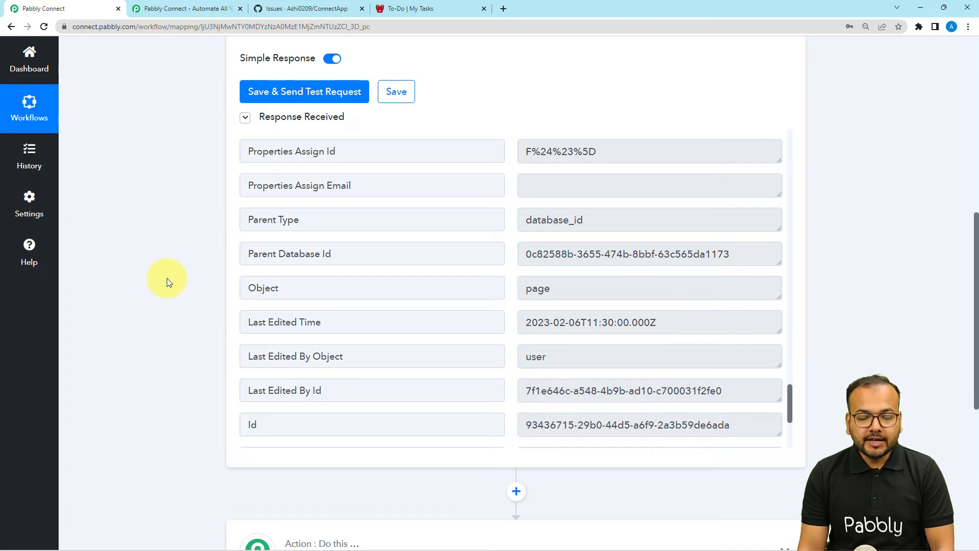
# Choose GitHub as the action step's app, with Create an Issue as the action event
pyautogui.scroll(-4, 168, 282)
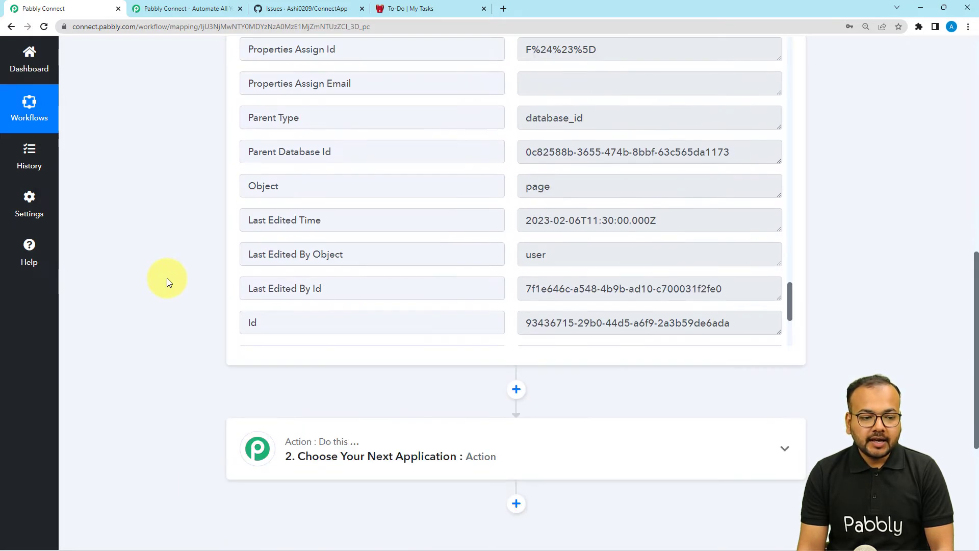
pyautogui.scroll(-2, 169, 282)
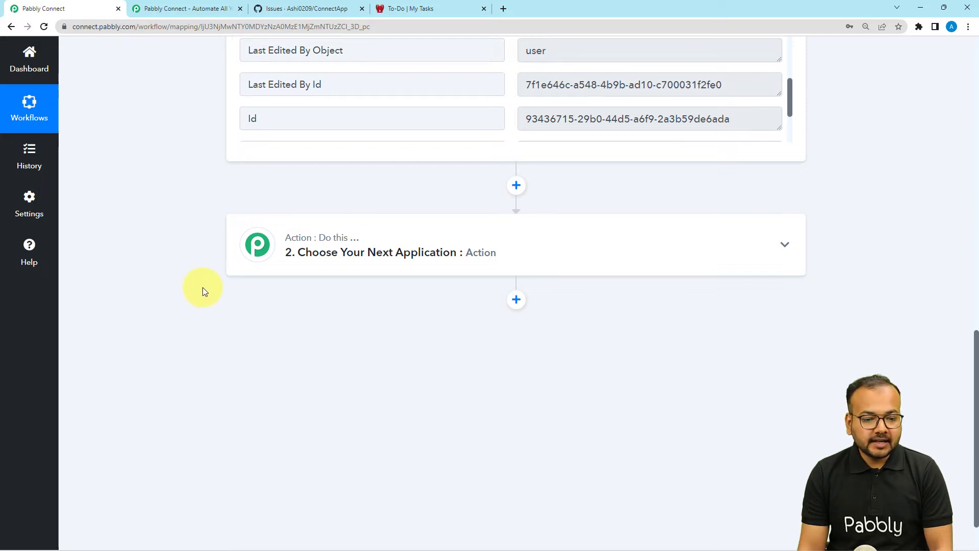
pyautogui.click(325, 264)
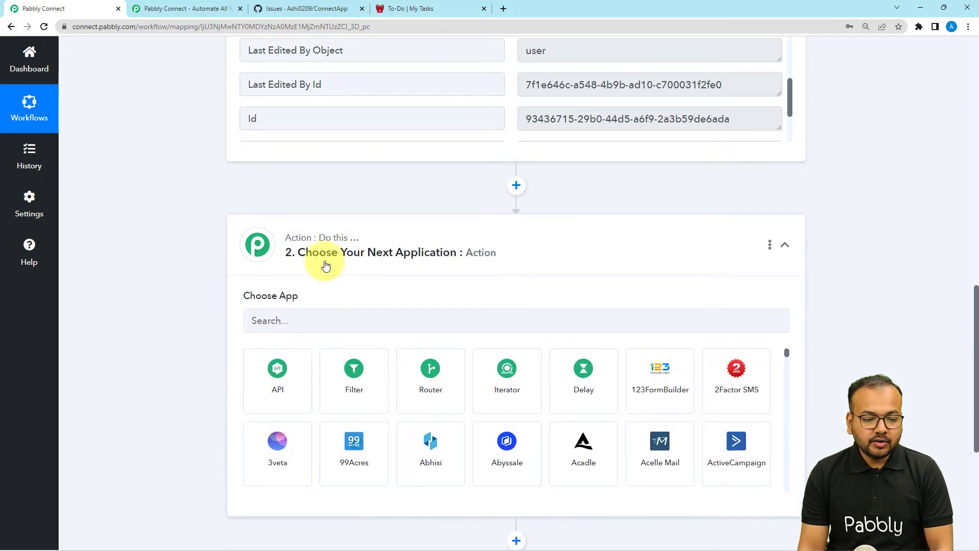
pyautogui.click(317, 326)
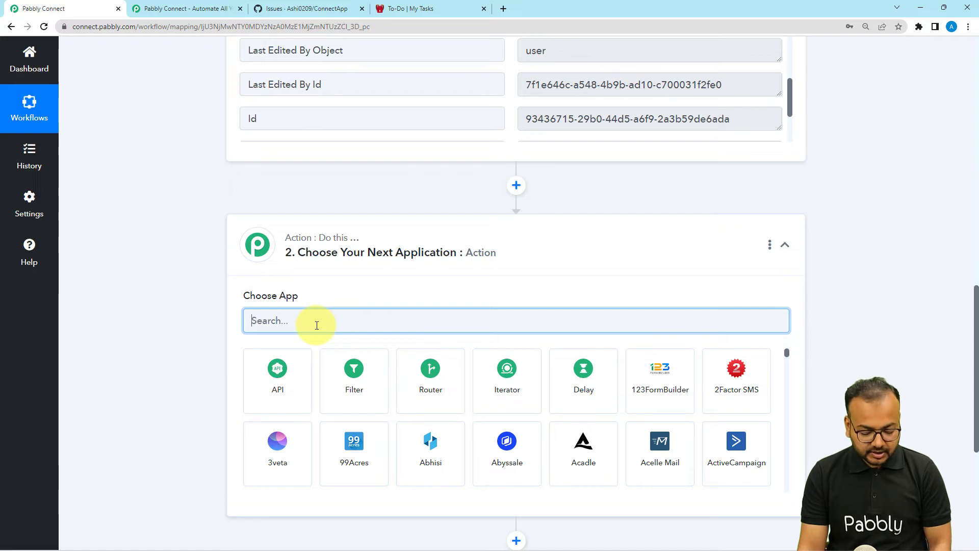
pyautogui.write('gith')
pyautogui.click(280, 372)
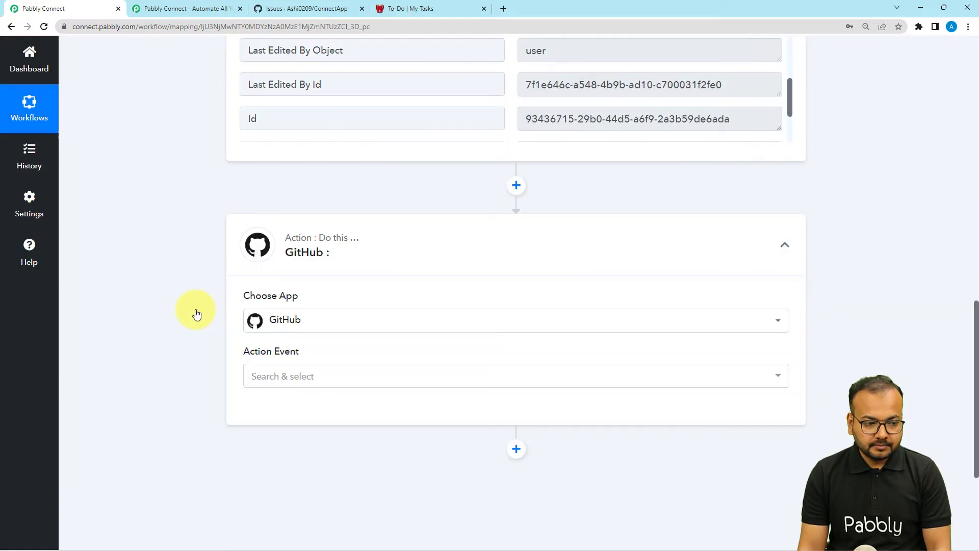
pyautogui.scroll(-2, 196, 313)
pyautogui.click(273, 279)
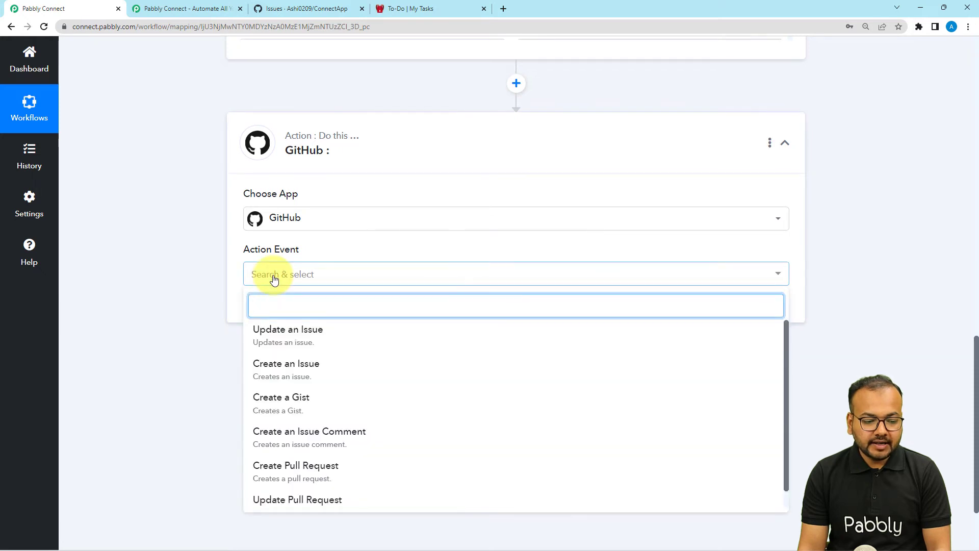
pyautogui.click(270, 367)
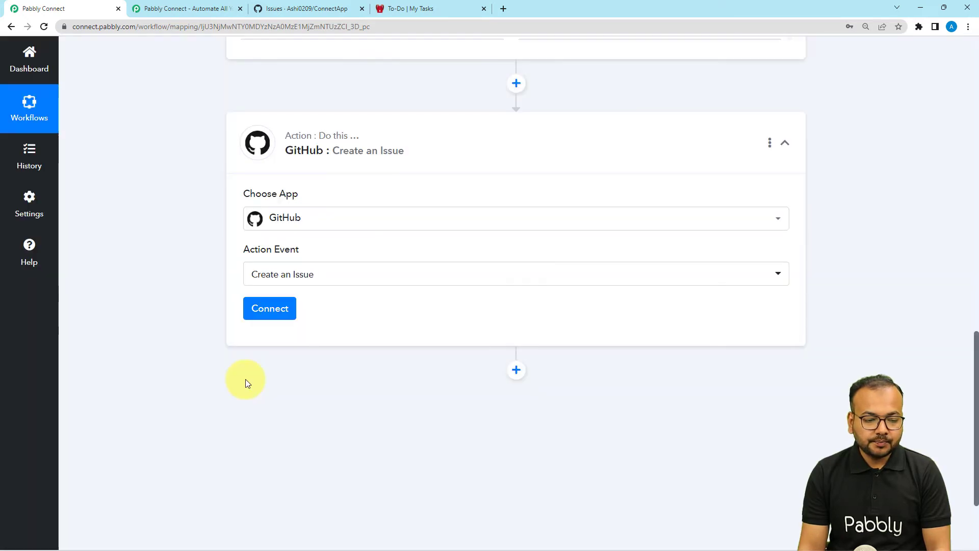
# Connect the GitHub action through a new connection, and authorize Pabbly Connect to access the GitHub account
pyautogui.click(272, 311)
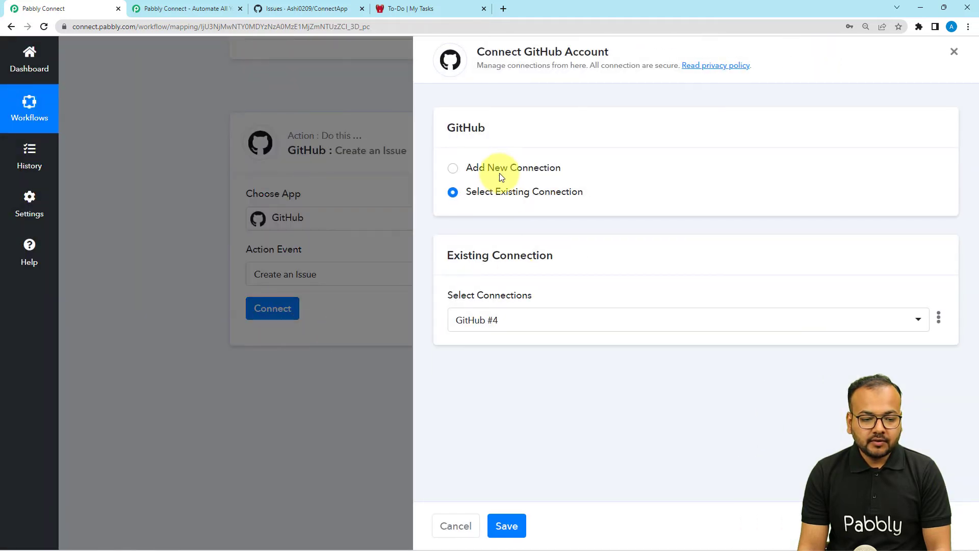
pyautogui.click(451, 174)
pyautogui.click(483, 305)
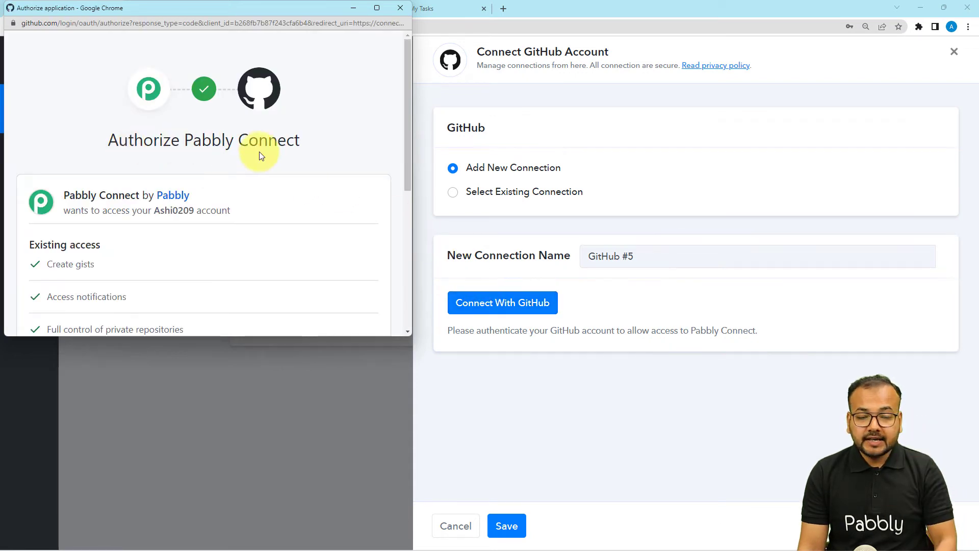
pyautogui.scroll(-5, 269, 163)
pyautogui.click(271, 165)
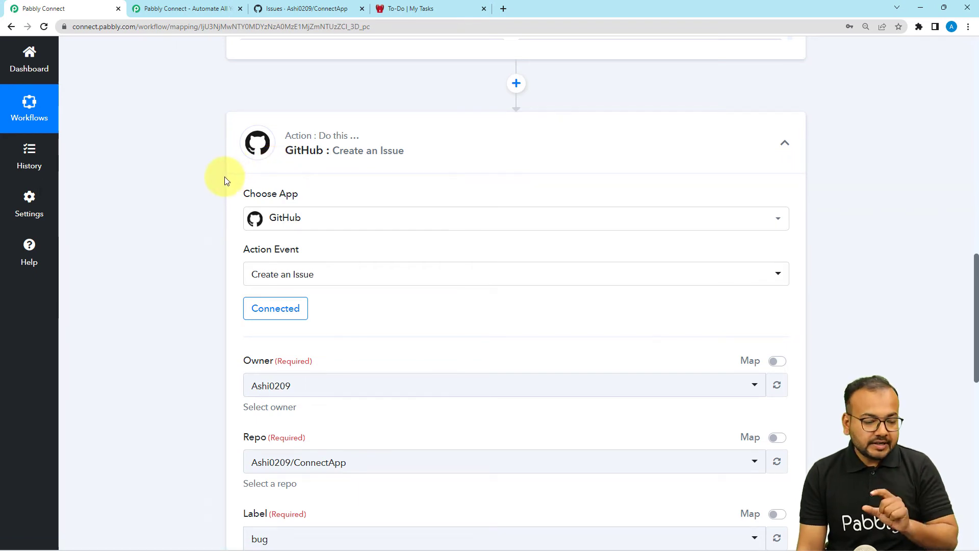
# Review the issue action's preselected owner, repo and label, and check the ConnectApp repository's issues in GitHub
pyautogui.scroll(-2, 219, 284)
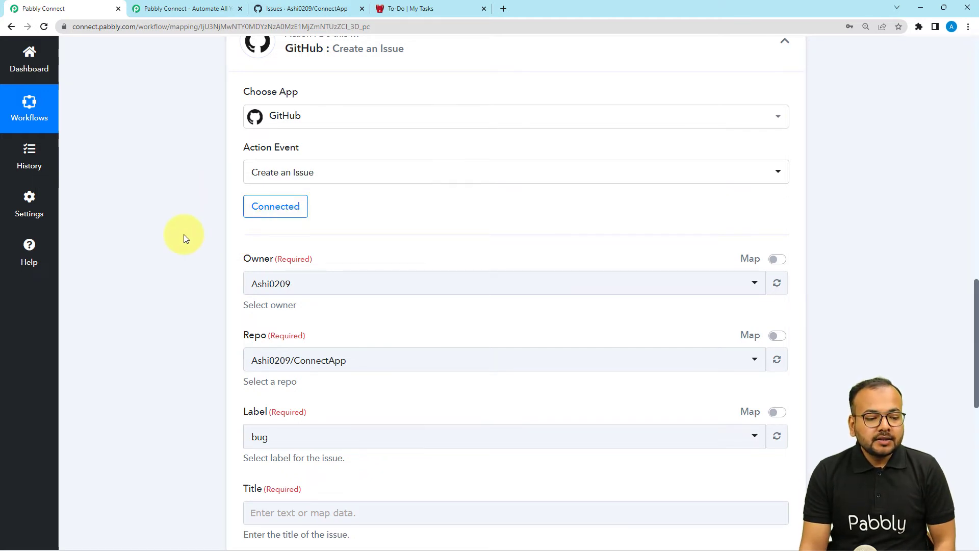
pyautogui.scroll(-2, 185, 238)
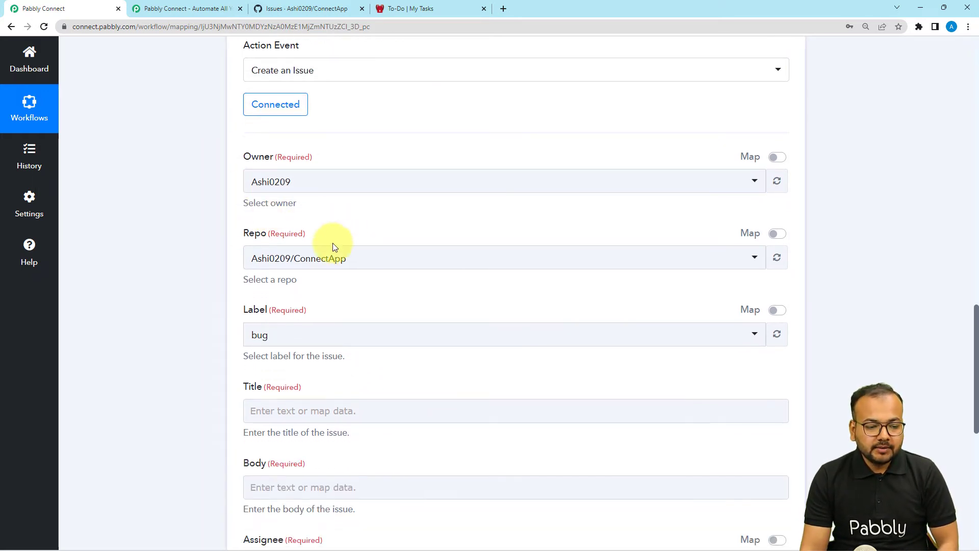
pyautogui.click(291, 10)
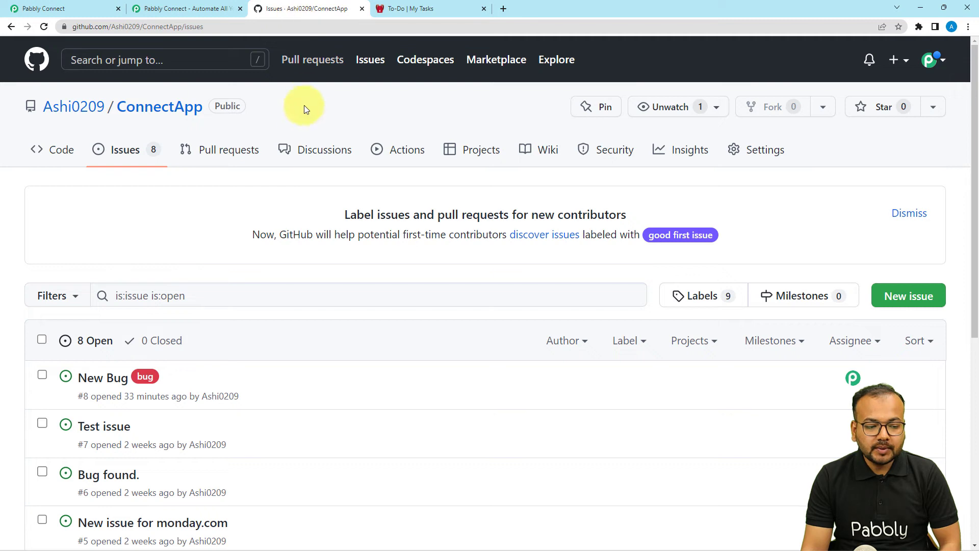
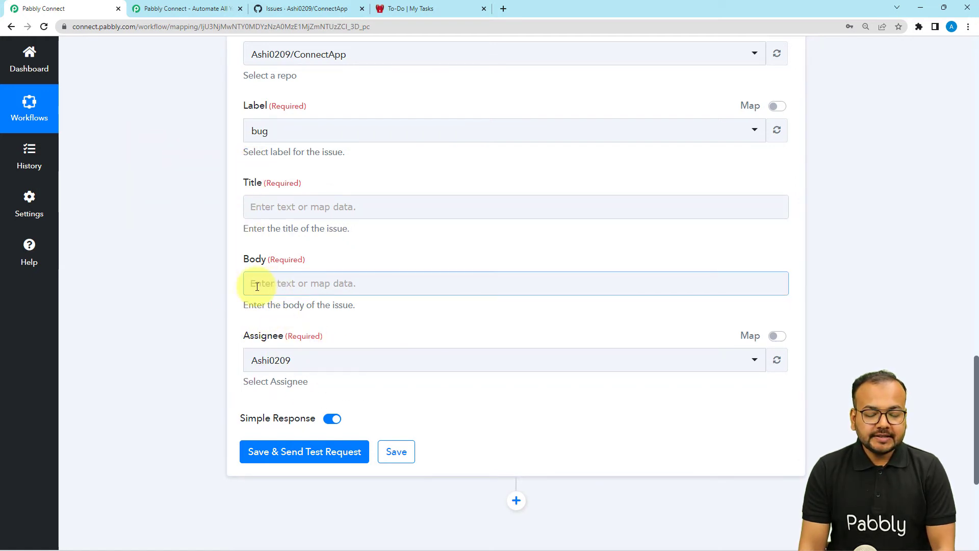
# Map the GitHub issue's Title to Properties Name Title 0 Text Content from the Notion trigger's response
pyautogui.scroll(15, 172, 309)
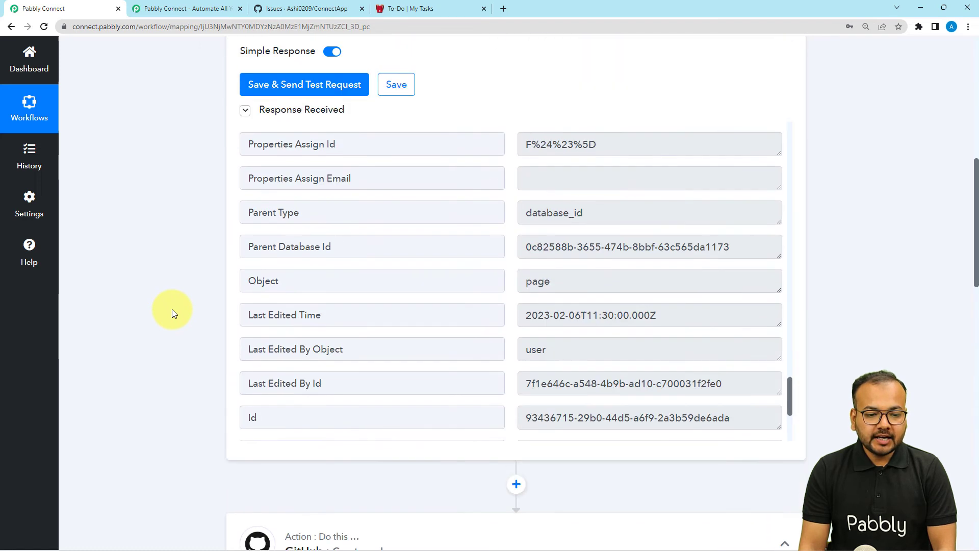
pyautogui.scroll(10, 278, 295)
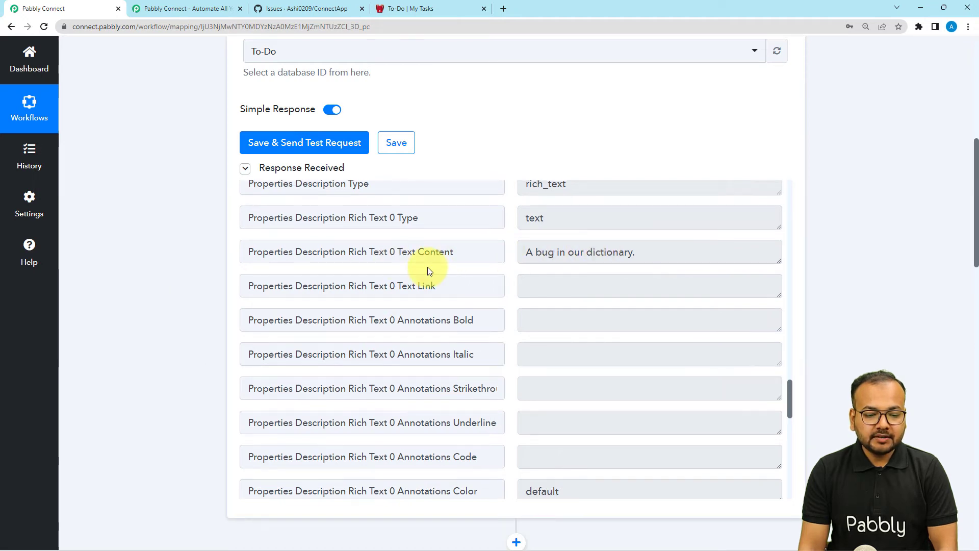
pyautogui.scroll(10, 428, 268)
pyautogui.scroll(-4, 306, 267)
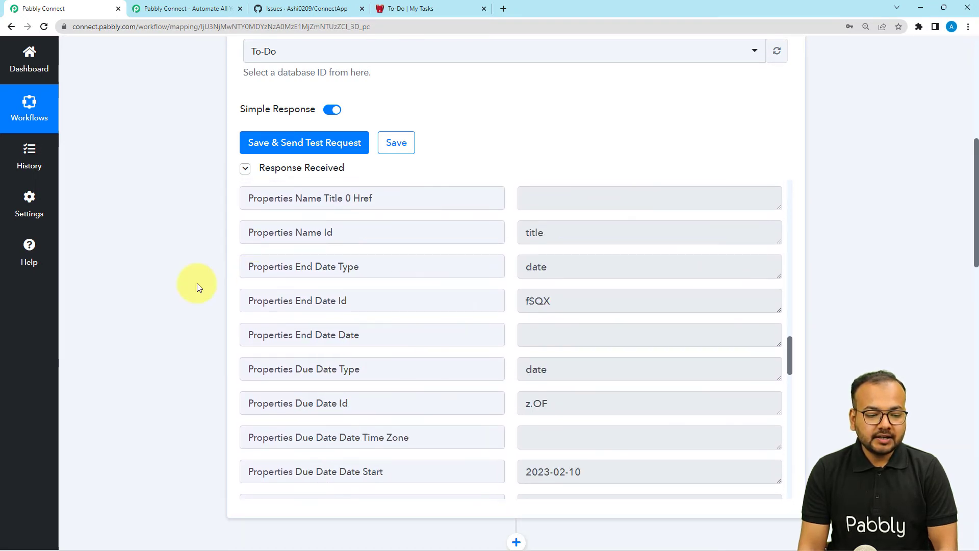
pyautogui.scroll(-15, 127, 290)
pyautogui.scroll(-4, 126, 289)
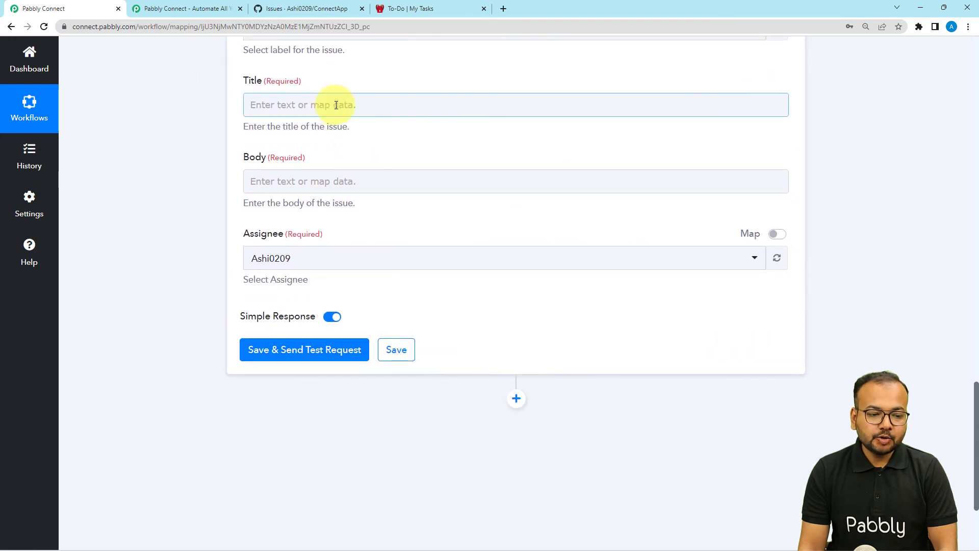
pyautogui.click(337, 105)
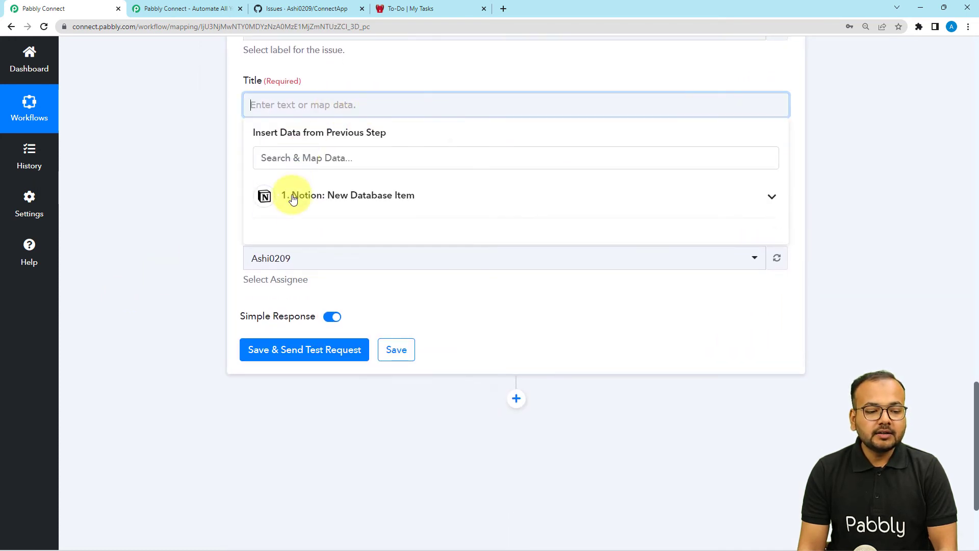
pyautogui.click(385, 204)
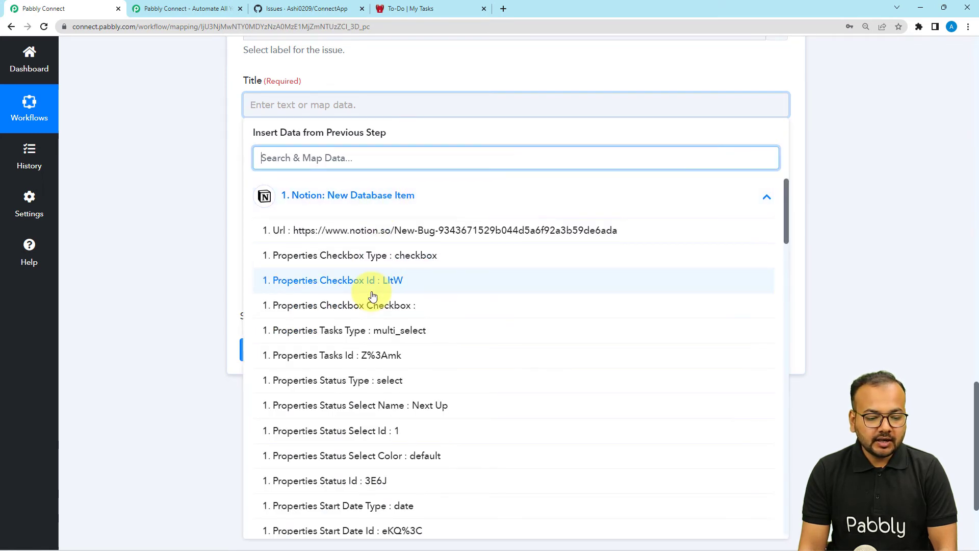
pyautogui.scroll(-8, 372, 296)
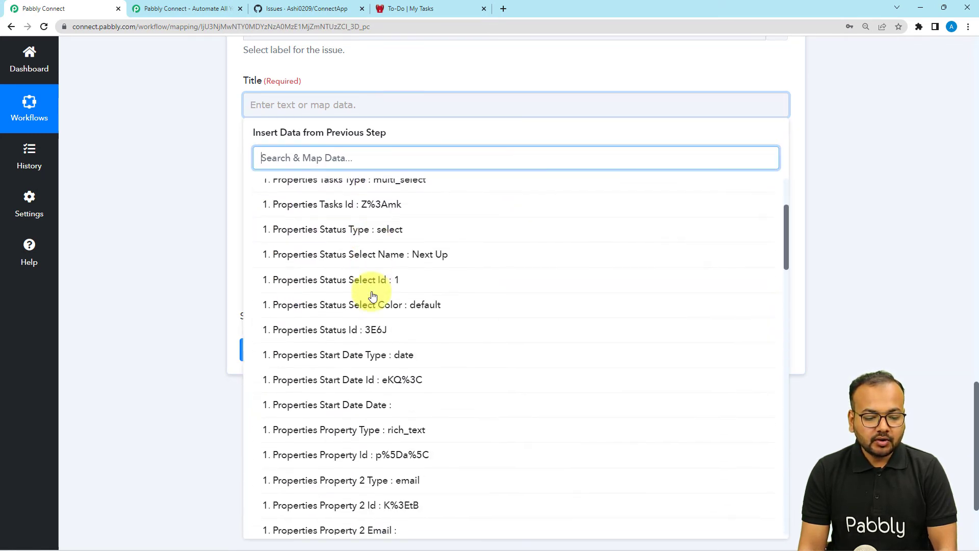
pyautogui.scroll(-5, 373, 295)
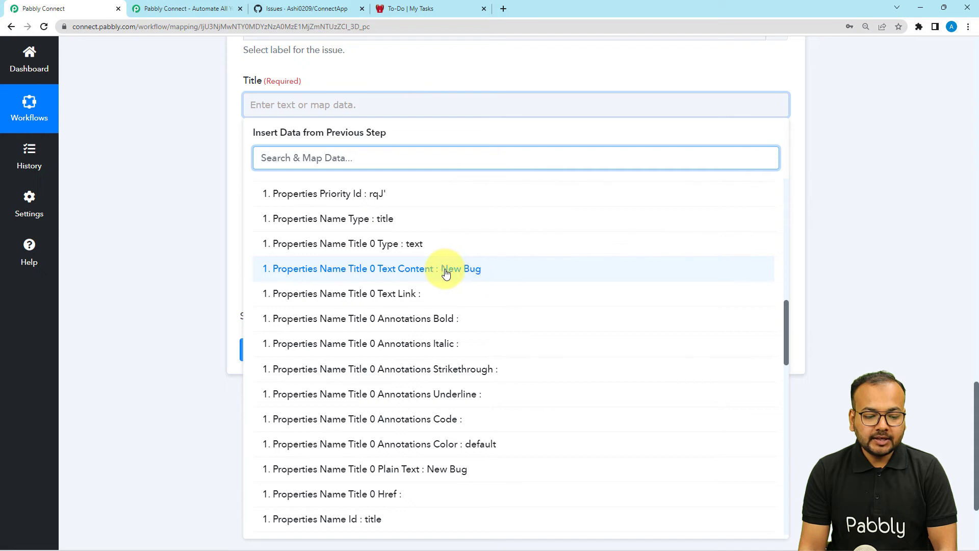
pyautogui.click(495, 278)
pyautogui.click(181, 164)
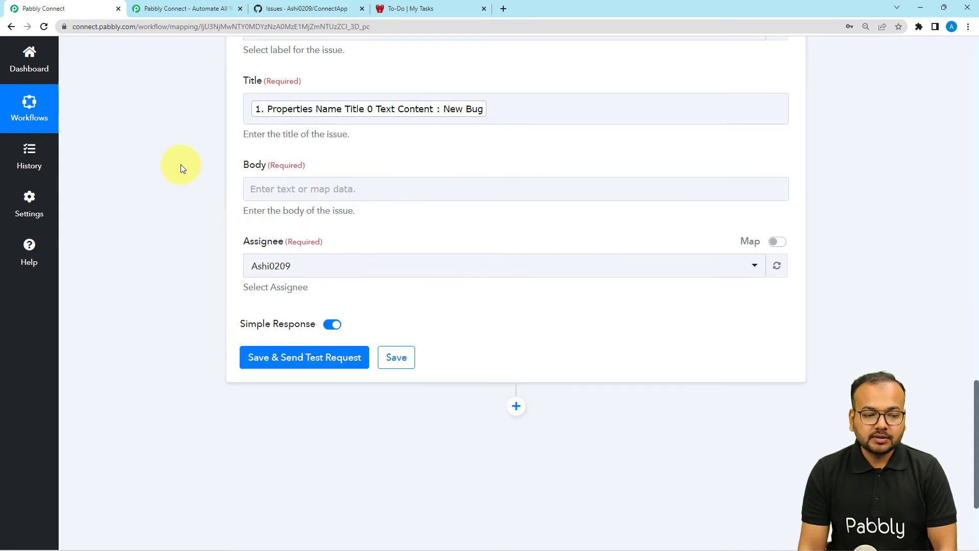
# Map the GitHub issue's Body to Properties Description Rich Text 0 Text Content from the Notion trigger's response
pyautogui.click(267, 184)
pyautogui.scroll(-2, 254, 175)
pyautogui.click(321, 181)
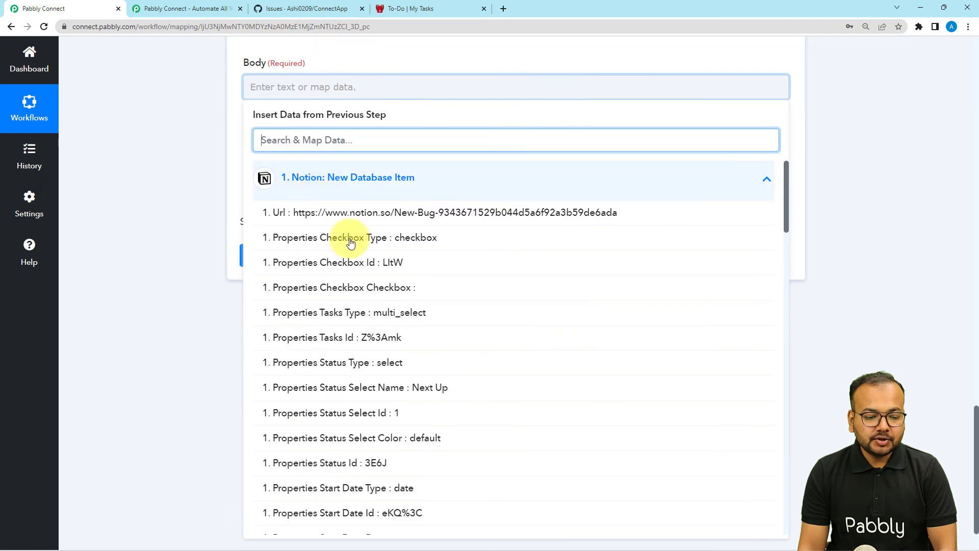
pyautogui.scroll(-12, 363, 332)
pyautogui.scroll(-12, 366, 335)
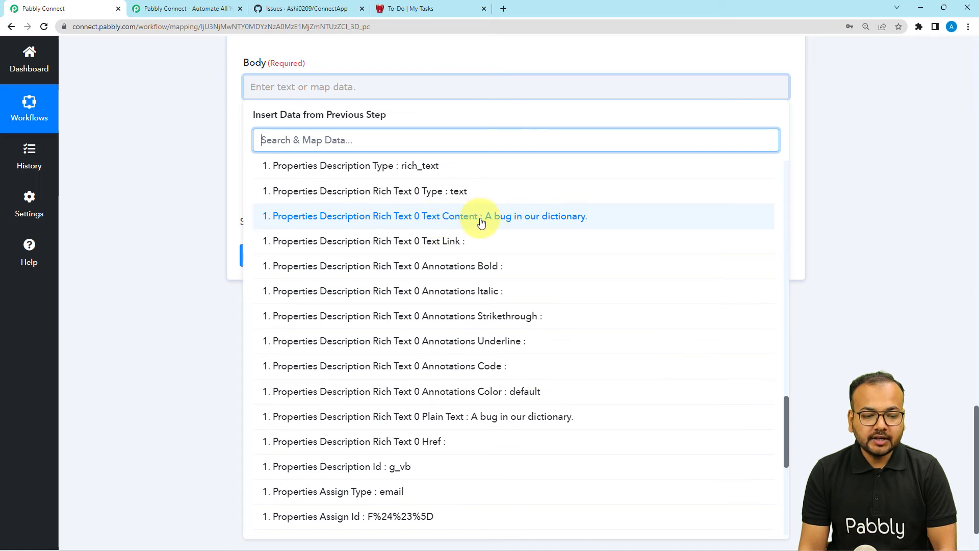
pyautogui.click(507, 216)
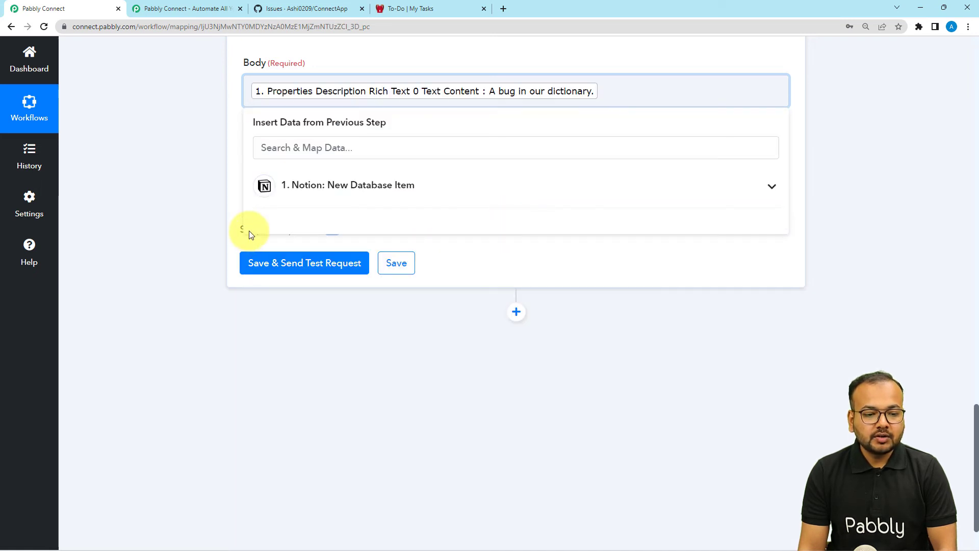
pyautogui.click(212, 178)
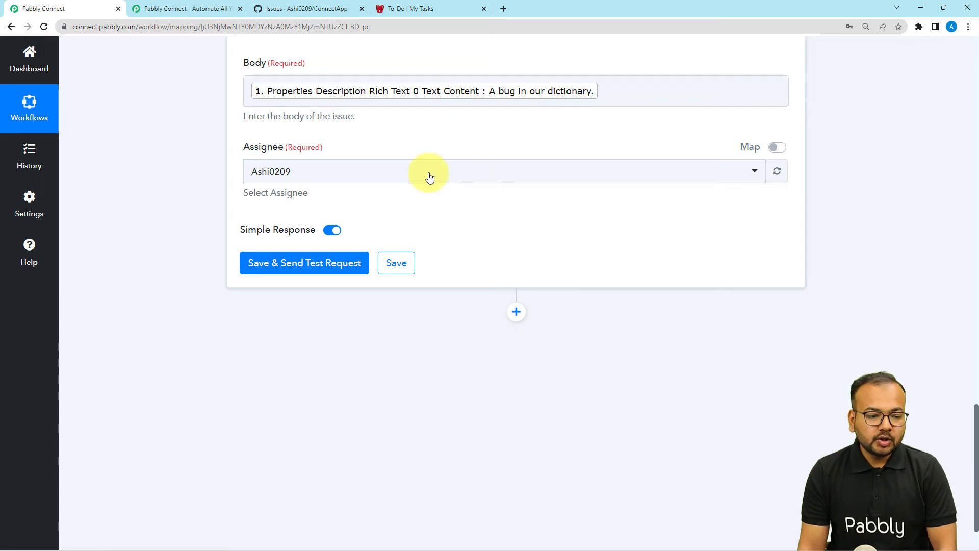
# Check the issue action's Assignee selection and the ConnectApp repository's existing issues in GitHub before testing
pyautogui.click(387, 175)
pyautogui.click(270, 230)
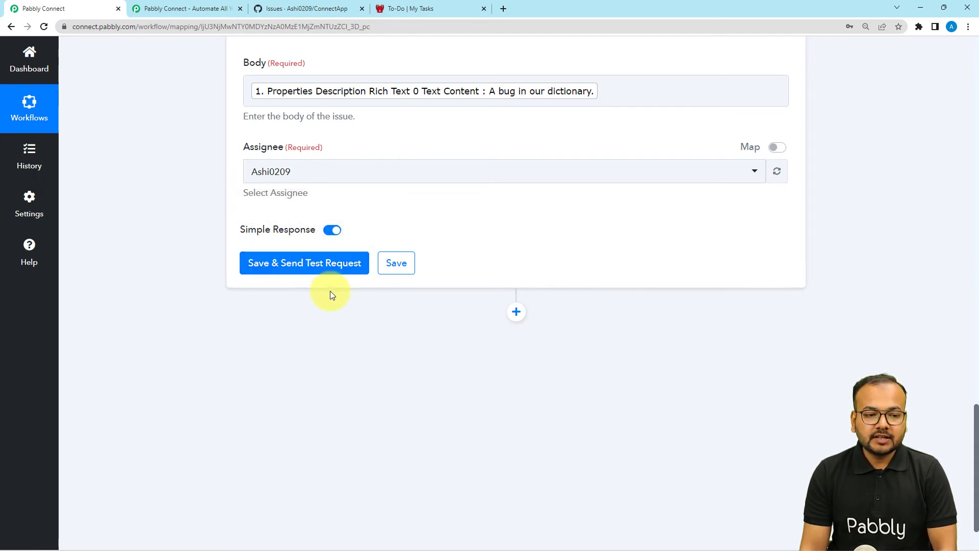
pyautogui.click(313, 5)
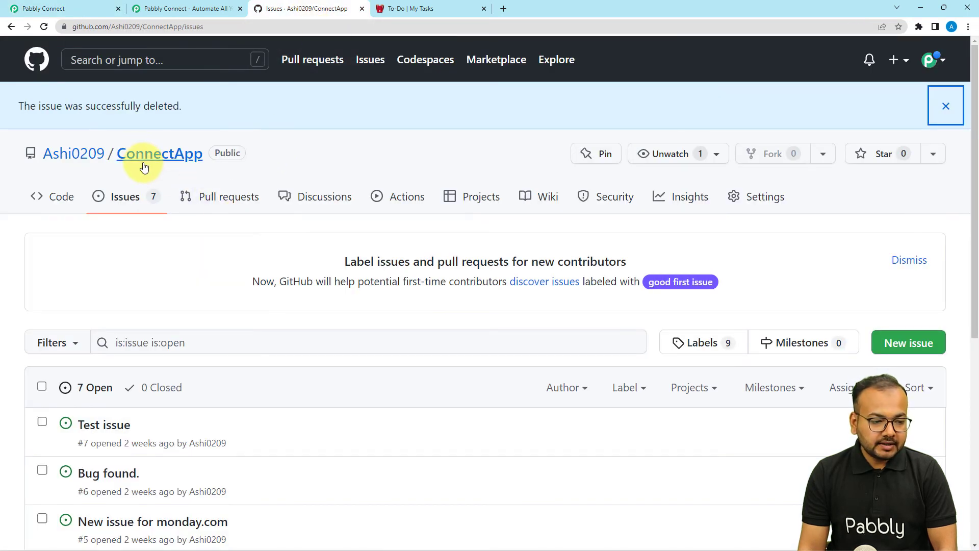
pyautogui.scroll(-4, 196, 245)
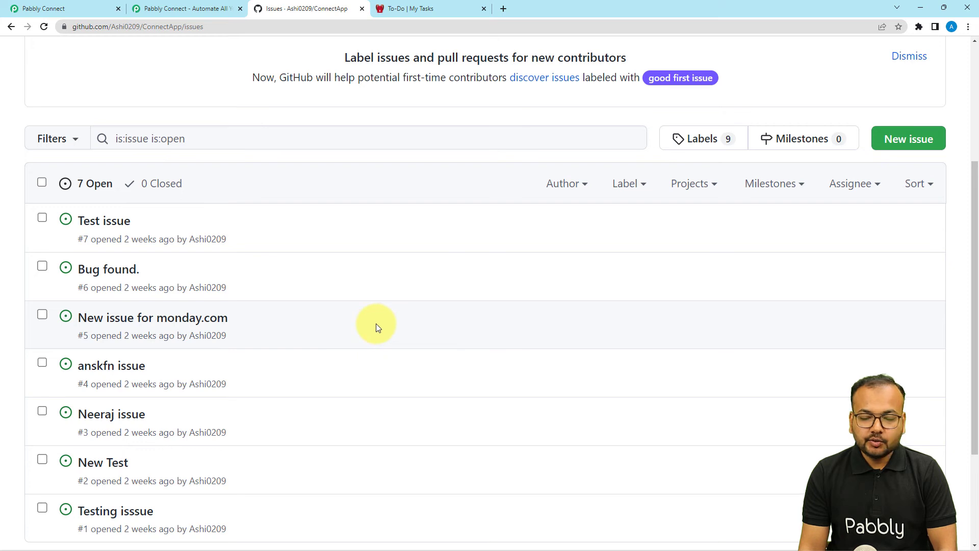
pyautogui.click(97, 5)
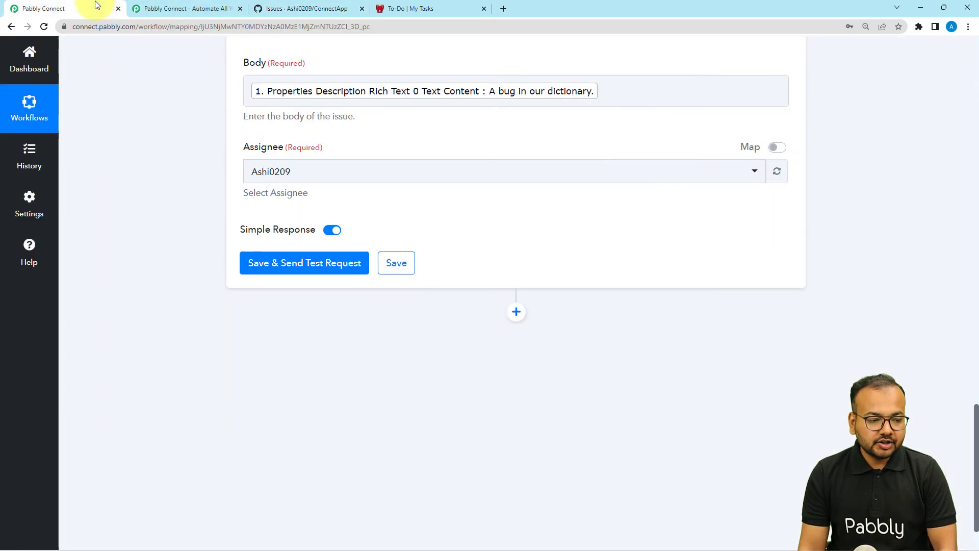
# Save the GitHub Create an Issue action, send its test request and review the response
pyautogui.click(269, 275)
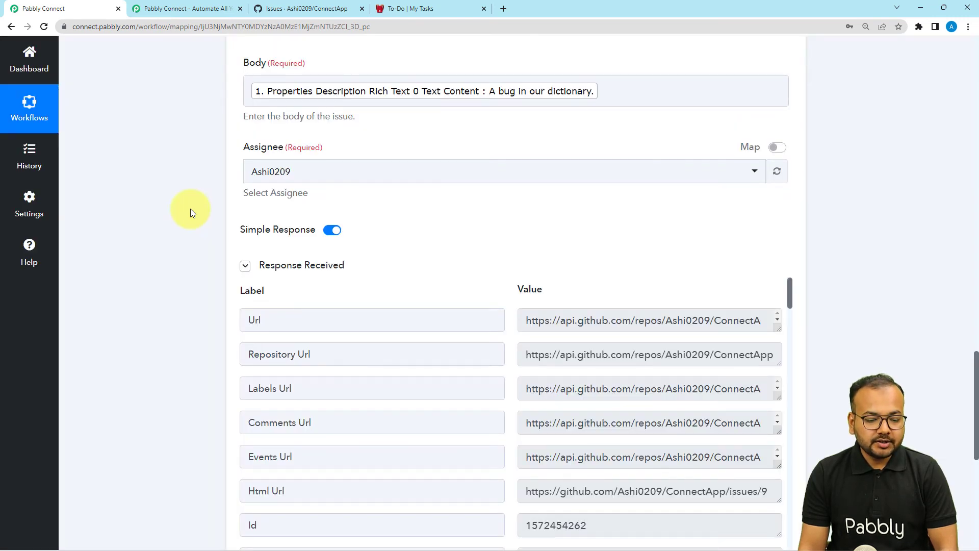
pyautogui.scroll(-2, 191, 209)
pyautogui.scroll(-3, 310, 302)
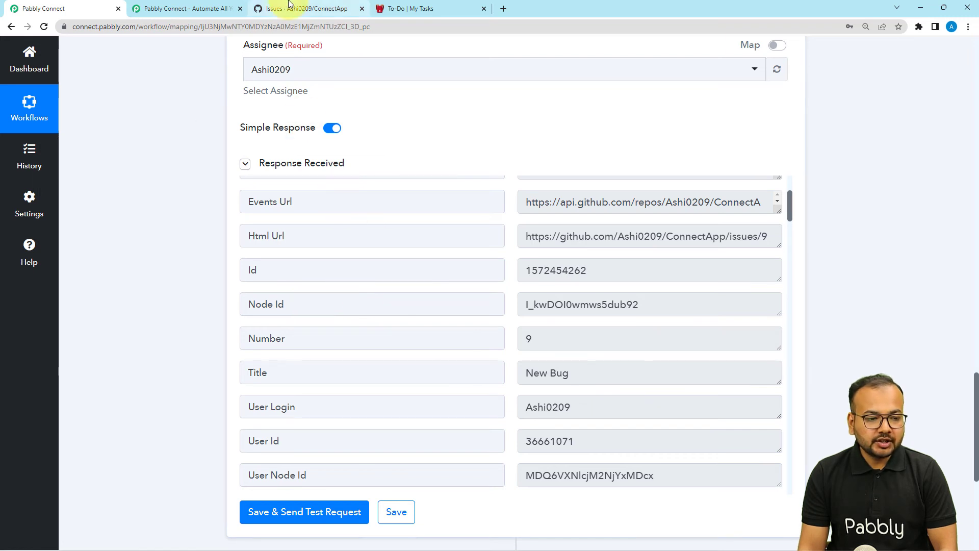
# Switch to GitHub, reload the ConnectApp repository's issues list and preview the New Bug issue's details
pyautogui.click(306, 8)
pyautogui.scroll(3, 221, 119)
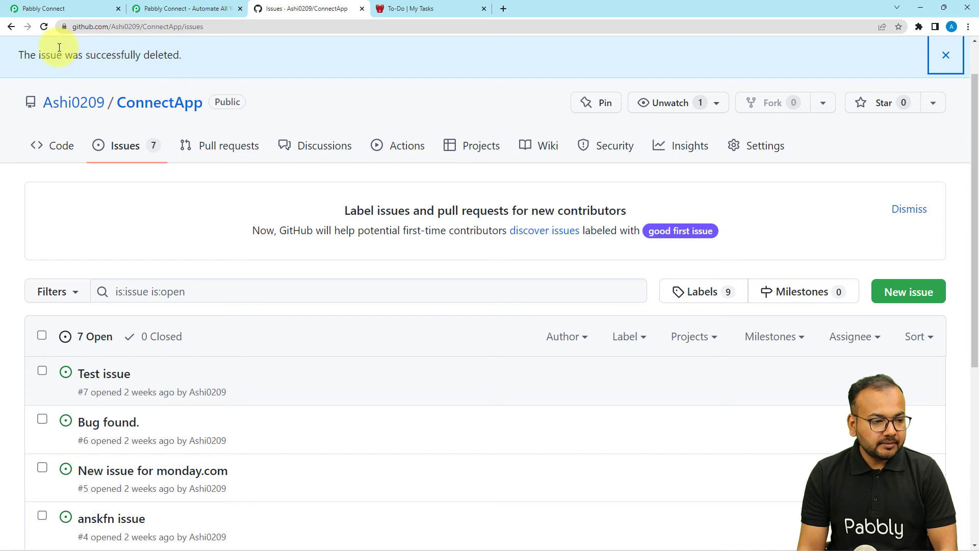
pyautogui.click(45, 26)
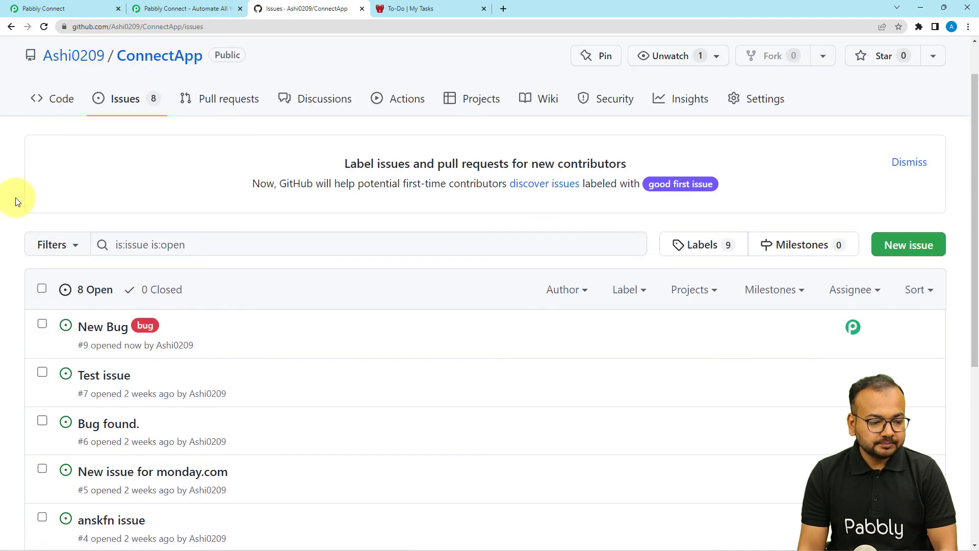
pyautogui.scroll(-2, 1, 278)
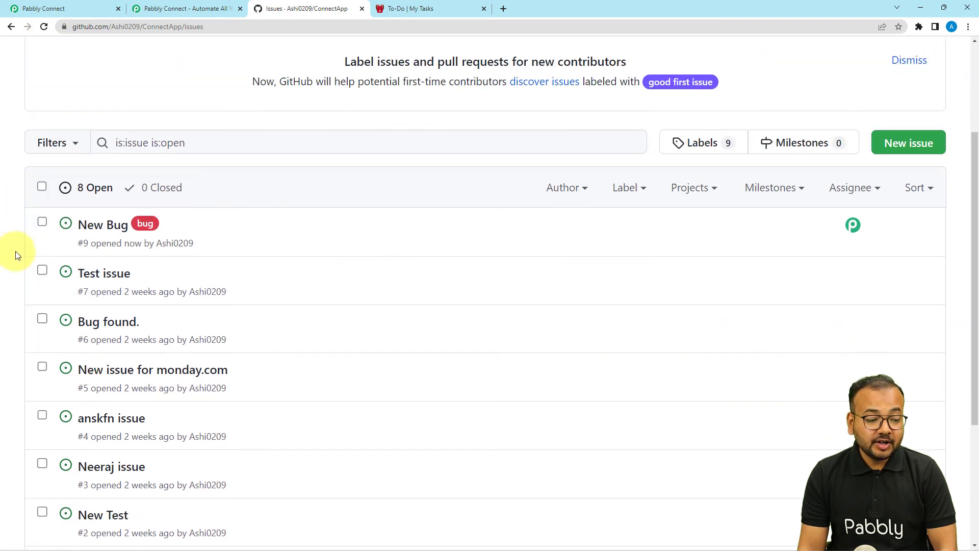
pyautogui.moveTo(109, 226)
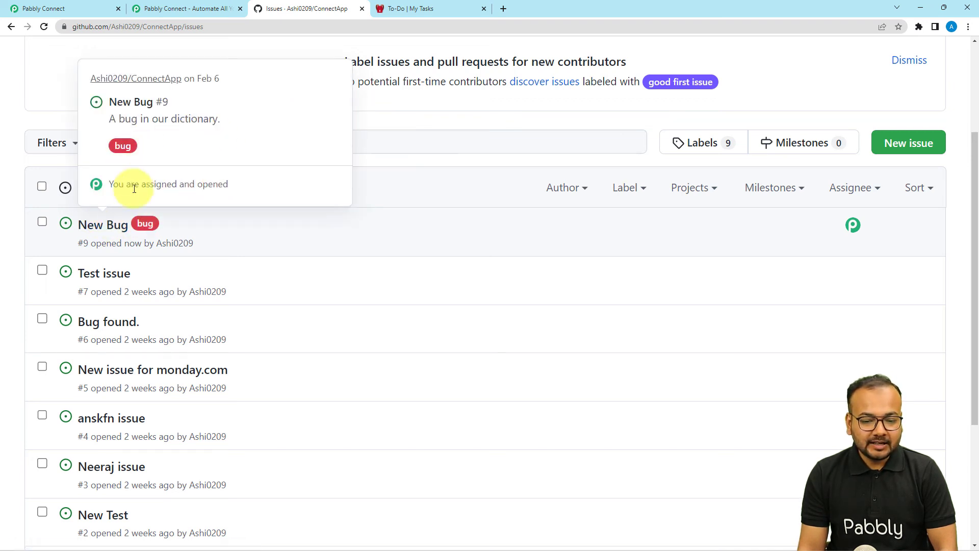
# Return to the Pabbly Connect workflow, and collapse the received response and the GitHub action step
pyautogui.click(23, 10)
pyautogui.scroll(5, 188, 199)
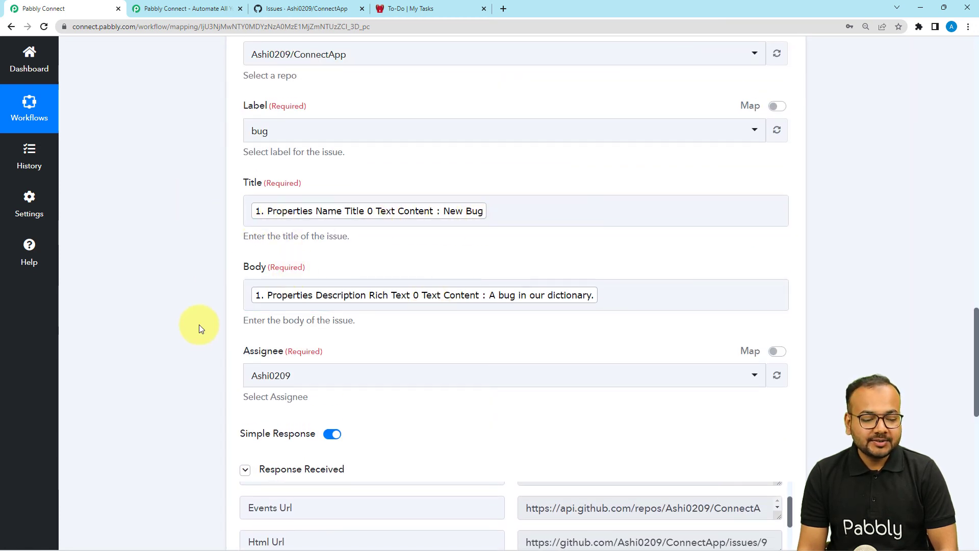
pyautogui.scroll(-2, 201, 317)
pyautogui.click(269, 373)
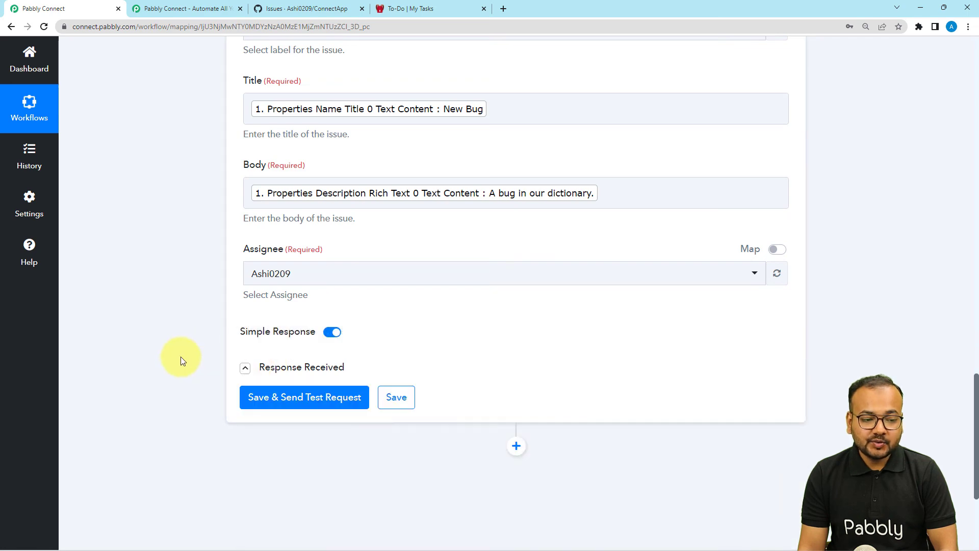
pyautogui.scroll(10, 181, 356)
pyautogui.click(416, 248)
# Collapse the Notion New Database Item trigger step of the Notion to Github workflow
pyautogui.scroll(5, 422, 248)
pyautogui.scroll(5, 420, 247)
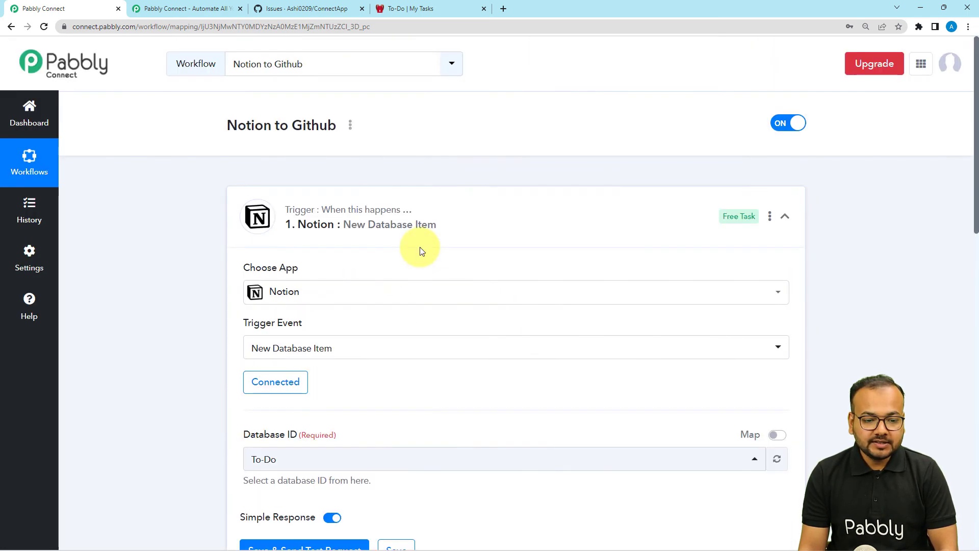
pyautogui.click(466, 209)
pyautogui.click(466, 212)
pyautogui.click(467, 213)
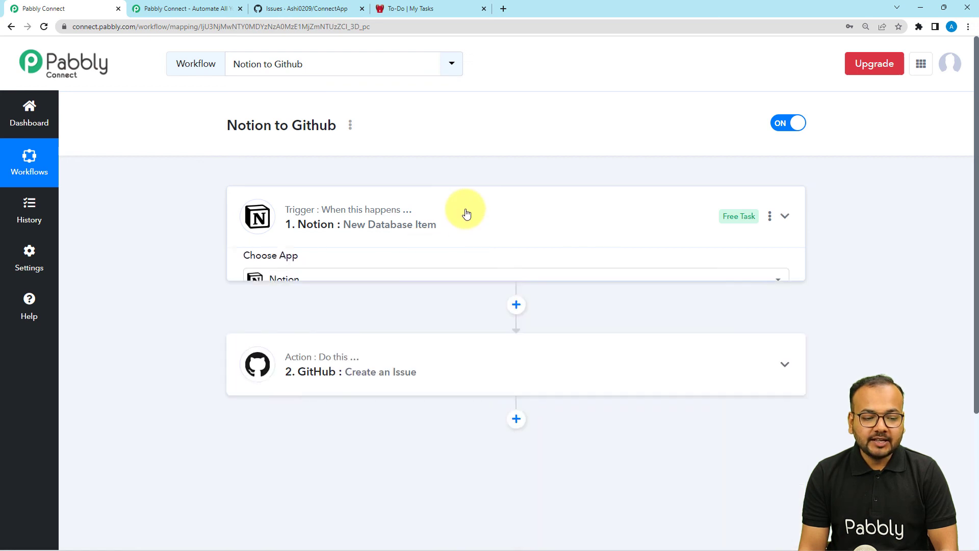